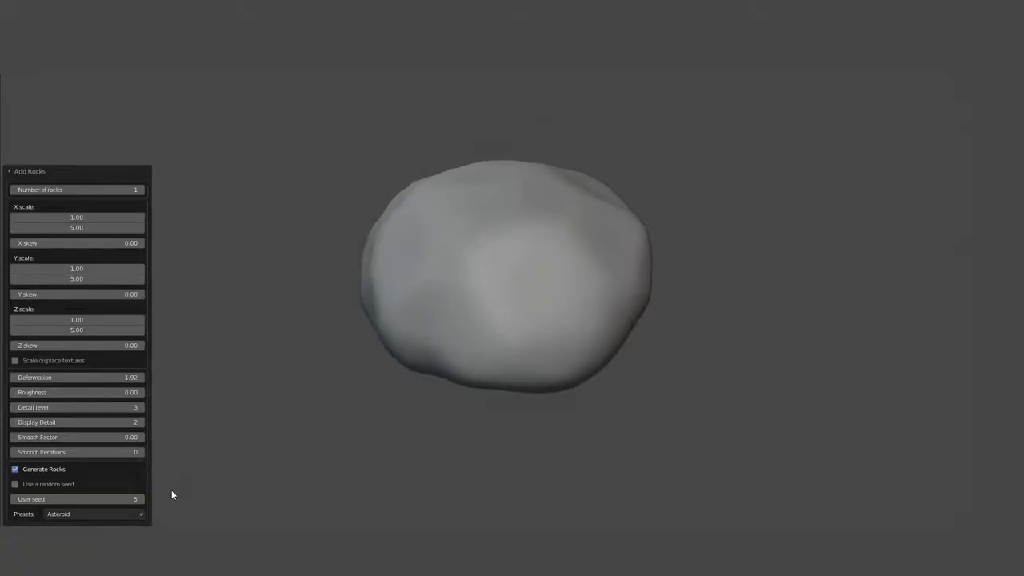
Compare shape variations of the Asteroid-preset rock by stepping through successive user seed values
left_click(140, 498)
left_click(140, 498)
left_click(140, 498)
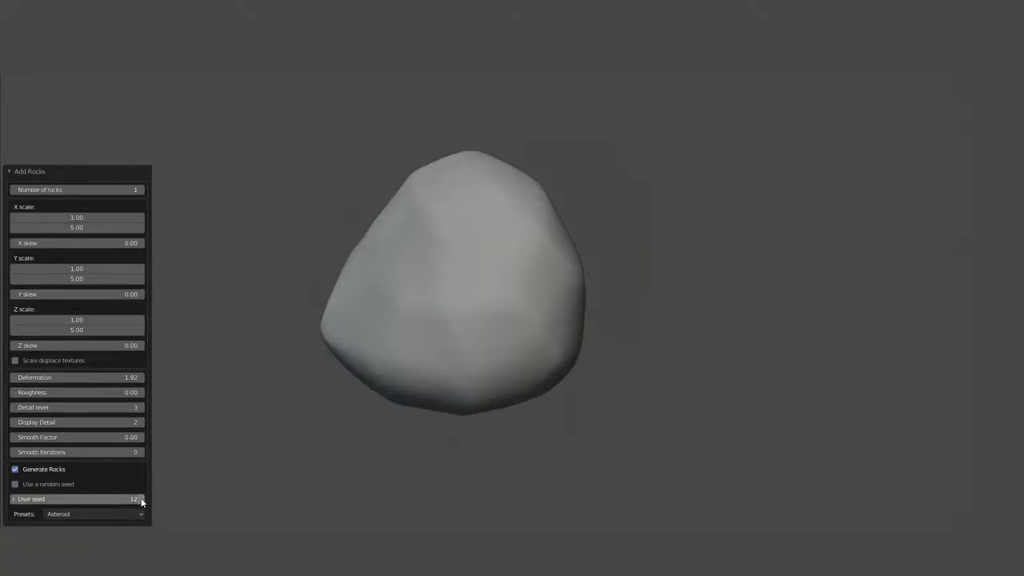
left_click(140, 498)
left_click(140, 498)
left_click(140, 498)
left_click(140, 498)
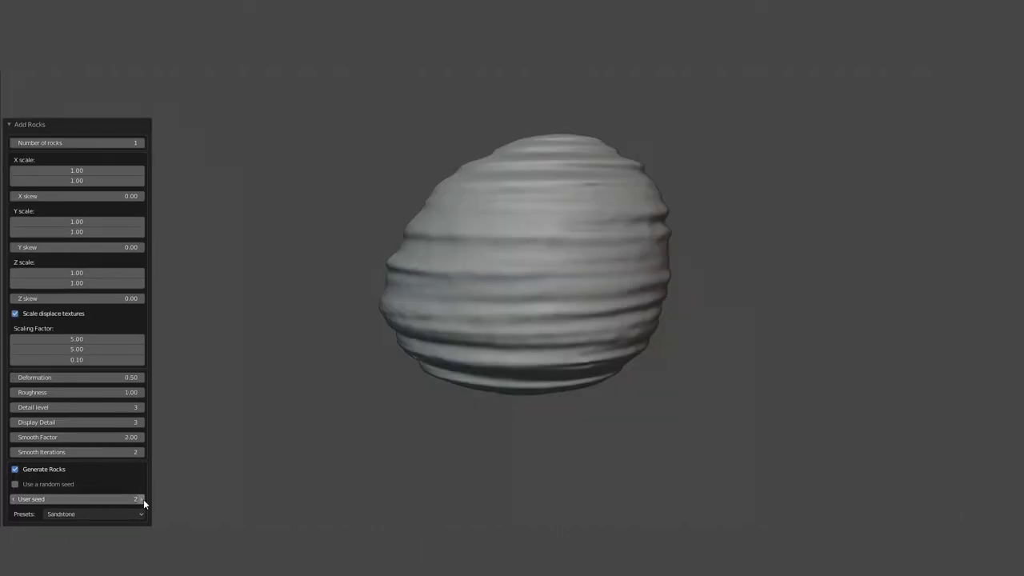
Compare shape variations of the Sandstone-preset rock by raising its user seed through successive values
left_click(140, 499)
left_click(140, 499)
left_click(141, 498)
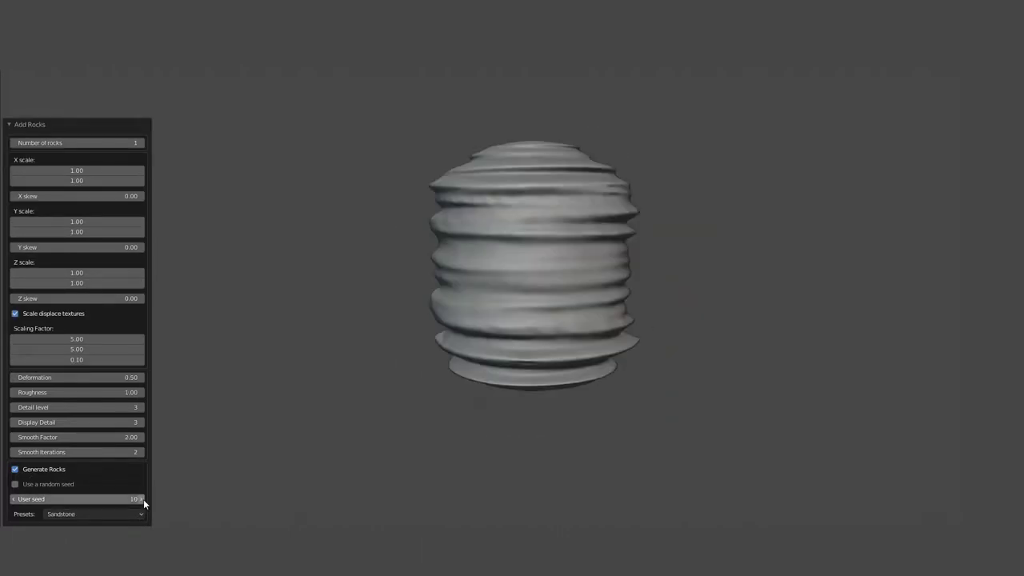
left_click(142, 498)
left_click(141, 498)
left_click(142, 498)
left_click(142, 498)
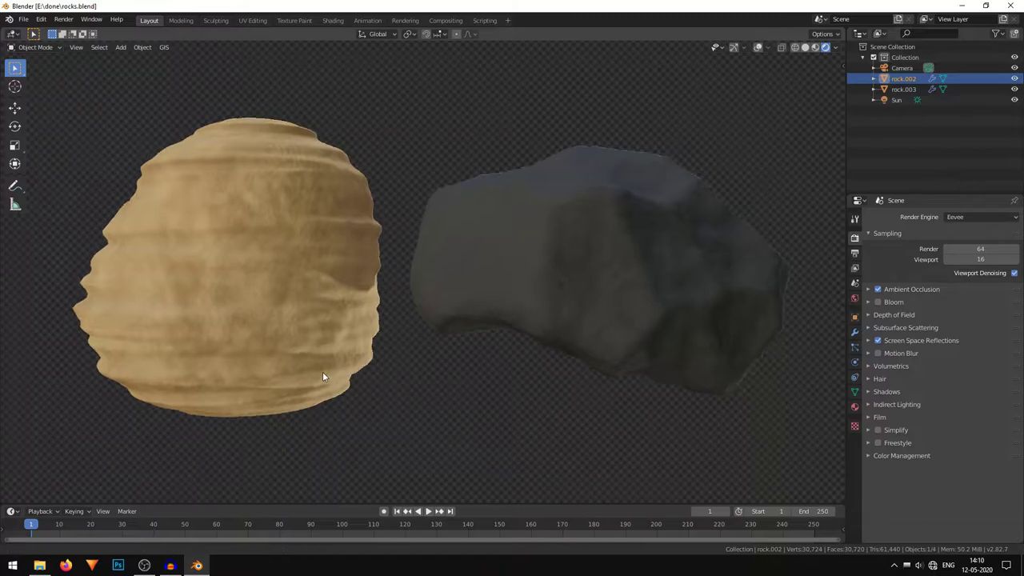
Examine the finished sandstone rock and the dark rock beside it from different angles and distances
middle_click_drag(323, 376, 346, 370)
middle_click_drag(521, 331, 533, 313)
middle_click_drag(320, 361, 508, 350, "shift")
scroll(418, 336, "up", 2)
scroll(510, 353, "down", 4)
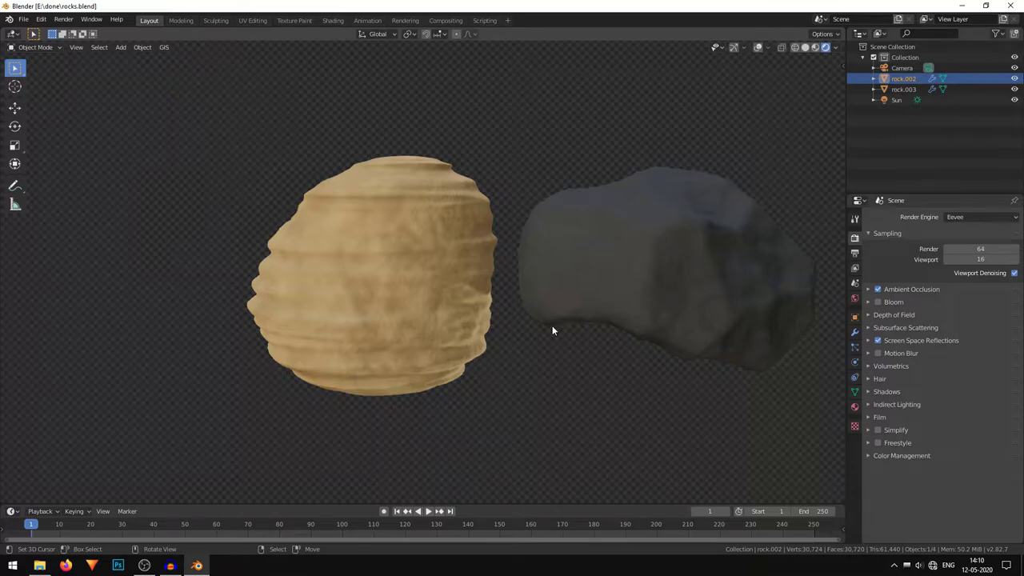
middle_click_drag(584, 326, 501, 325, "shift")
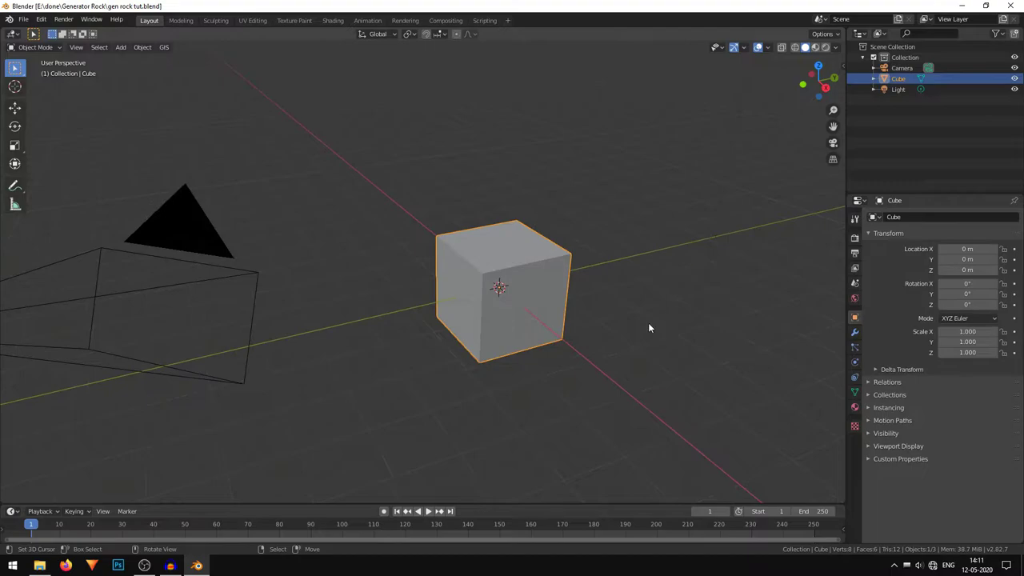
Delete the default cube from the scene
middle_click_drag(647, 322, 616, 320)
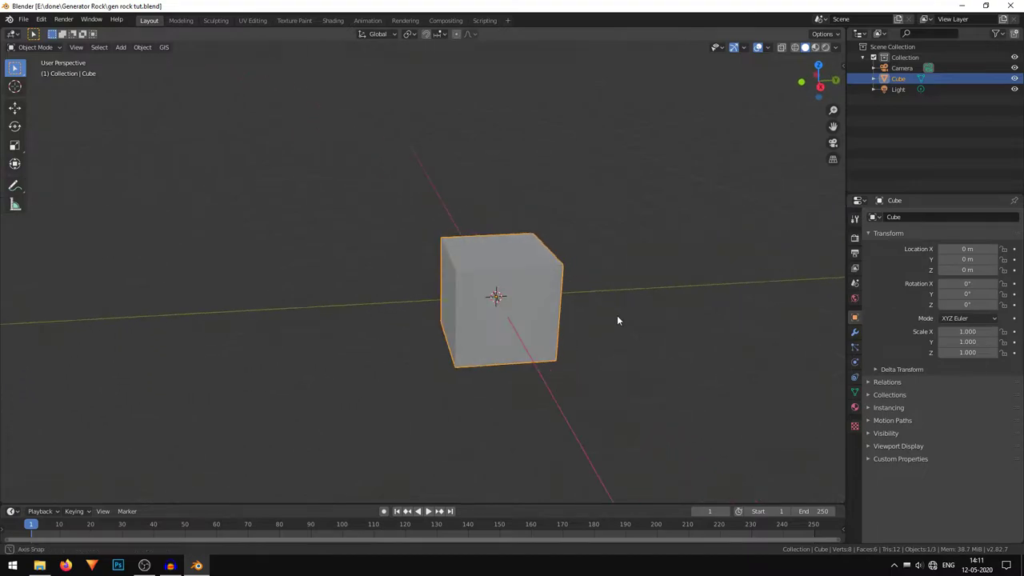
scroll(373, 235, "down", 3)
middle_click_drag(498, 288, 510, 294)
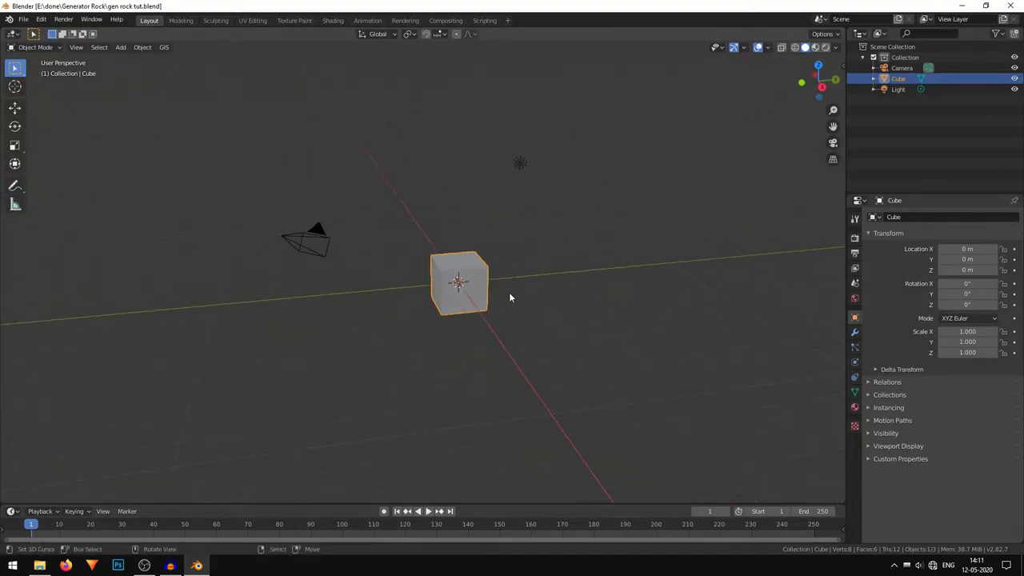
key("x")
left_click(472, 275)
middle_click_drag(501, 304, 418, 231)
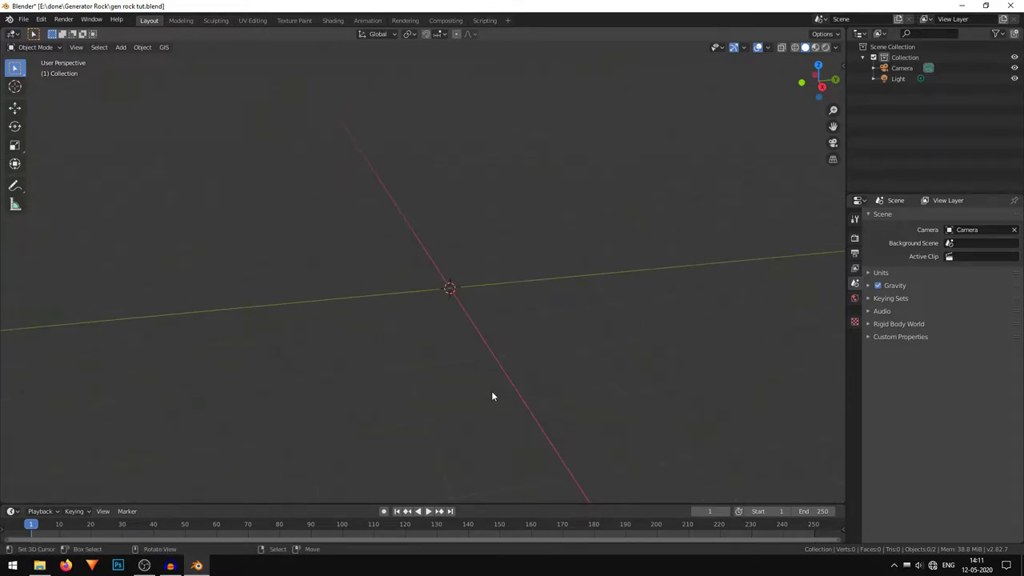
middle_click_drag(496, 320, 474, 333, "shift")
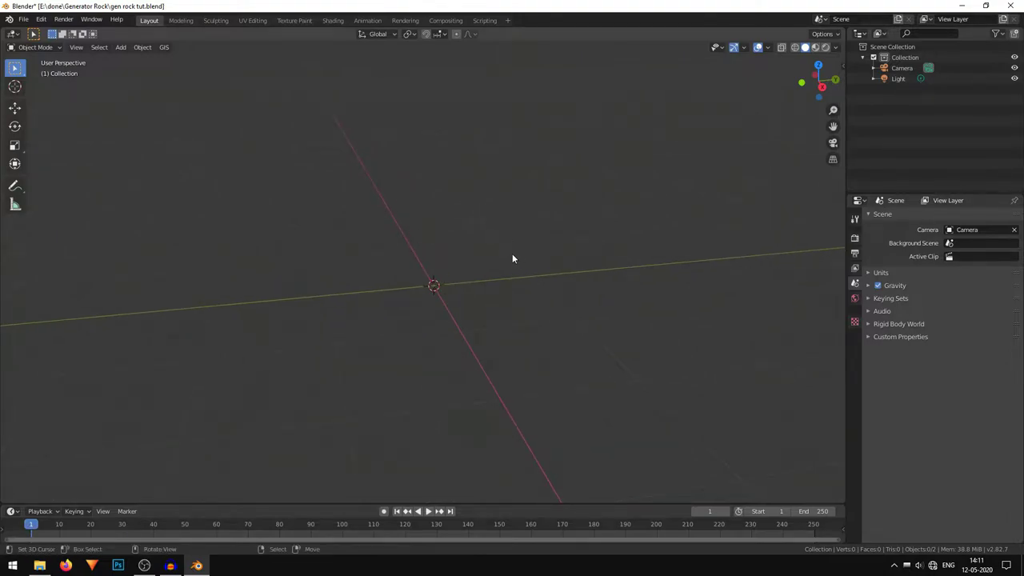
Open the add-on preferences and search for "ext" among all add-ons, not only the enabled ones
left_click(40, 20)
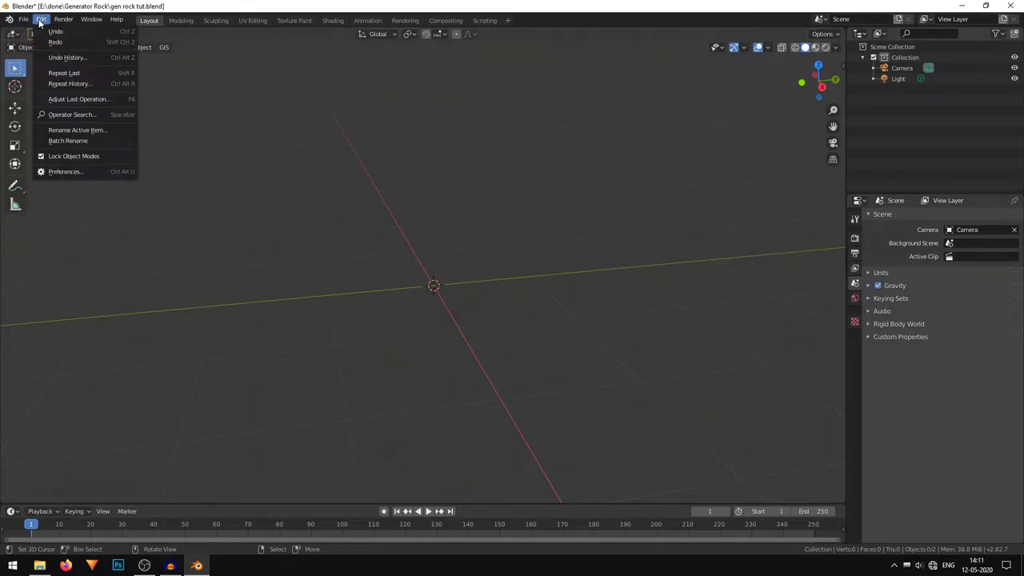
left_click(88, 171)
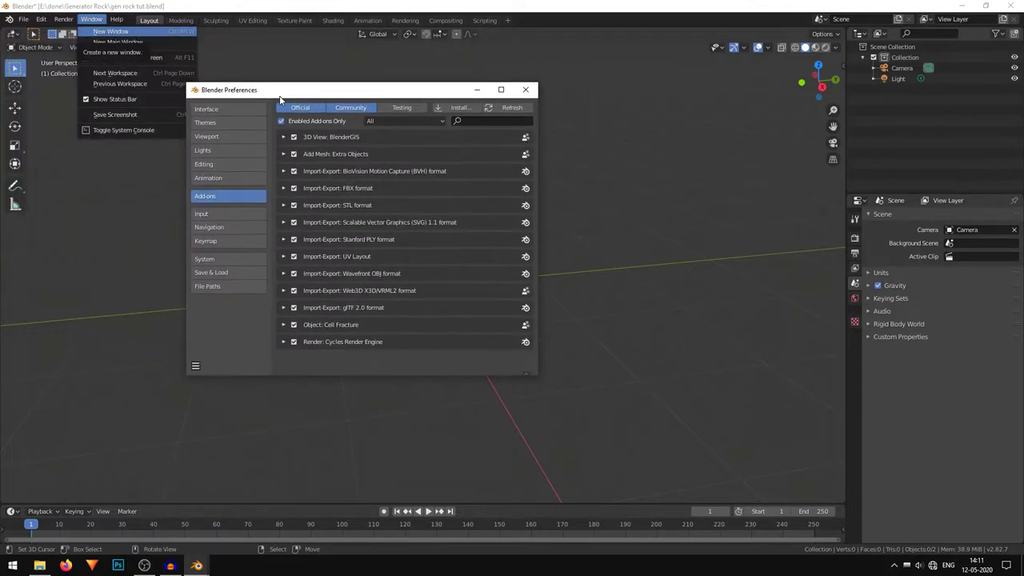
left_click(484, 124)
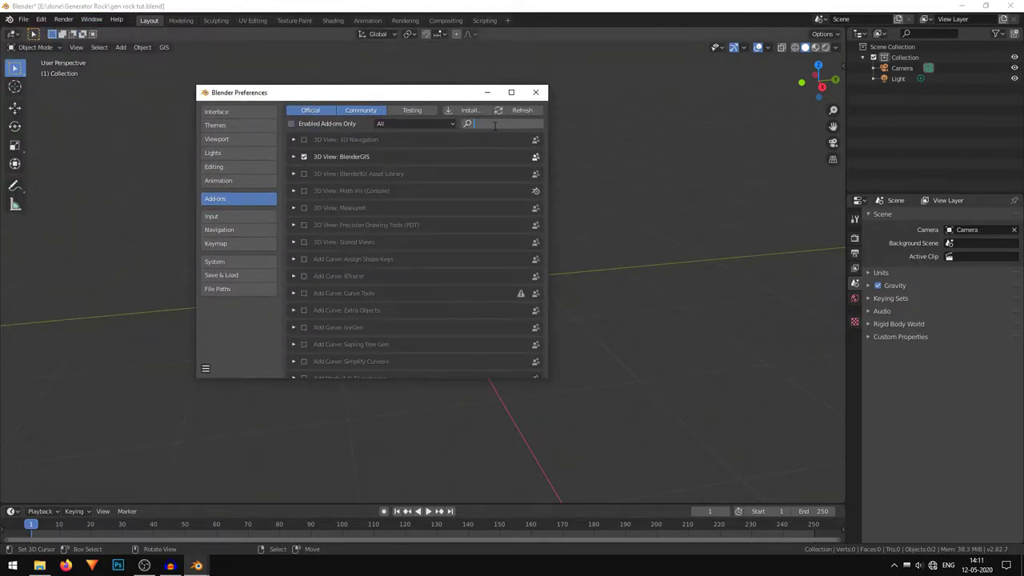
type("ext")
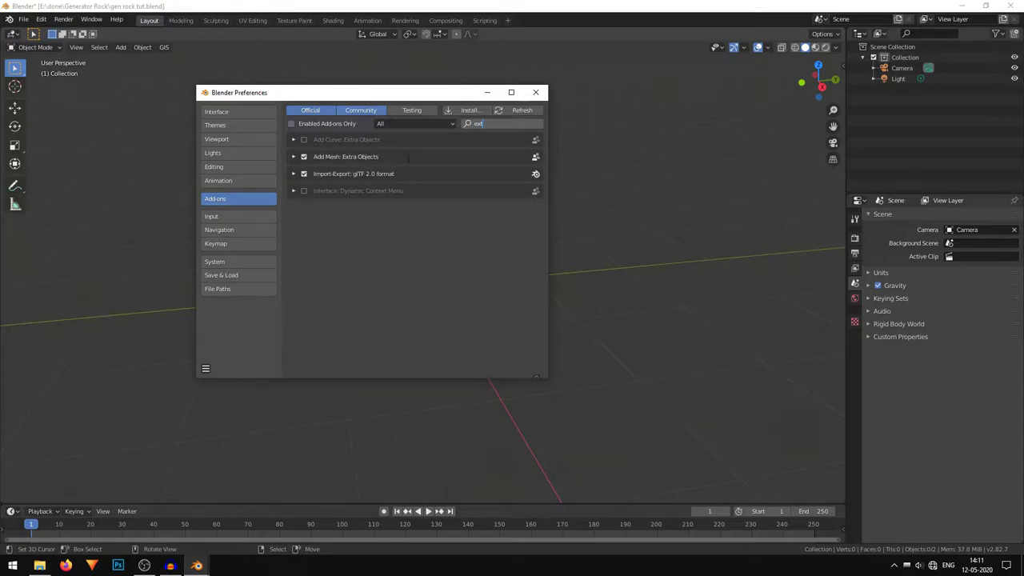
key("Return")
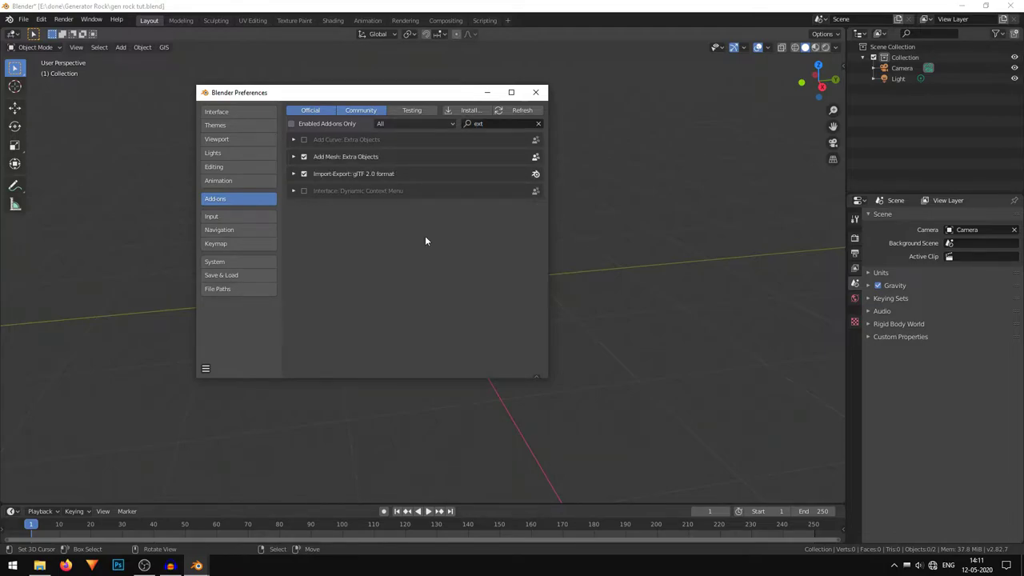
Expand the Add Mesh: Extra Objects add-on, make sure it is enabled, and close the preferences
left_click(294, 156)
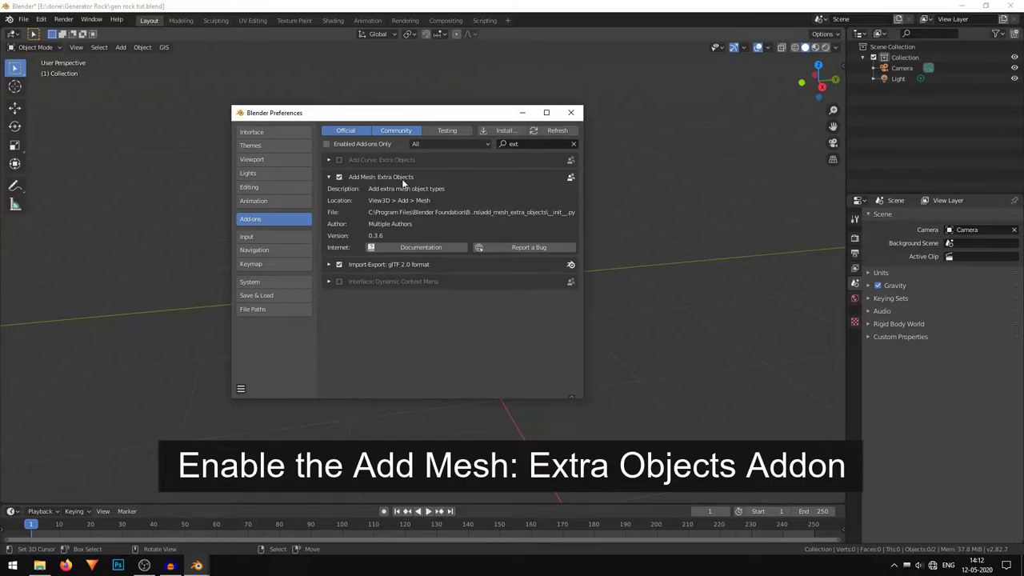
left_click(339, 176)
left_click(339, 177)
left_click(571, 114)
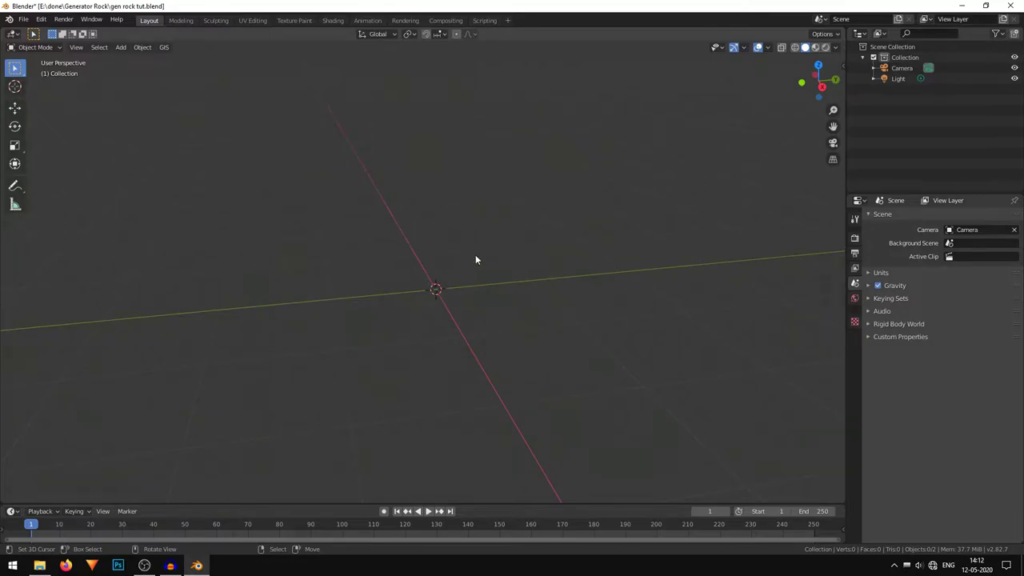
Add a Rock Generator mesh at the world origin and expand its Add Rocks settings
key("shift+a")
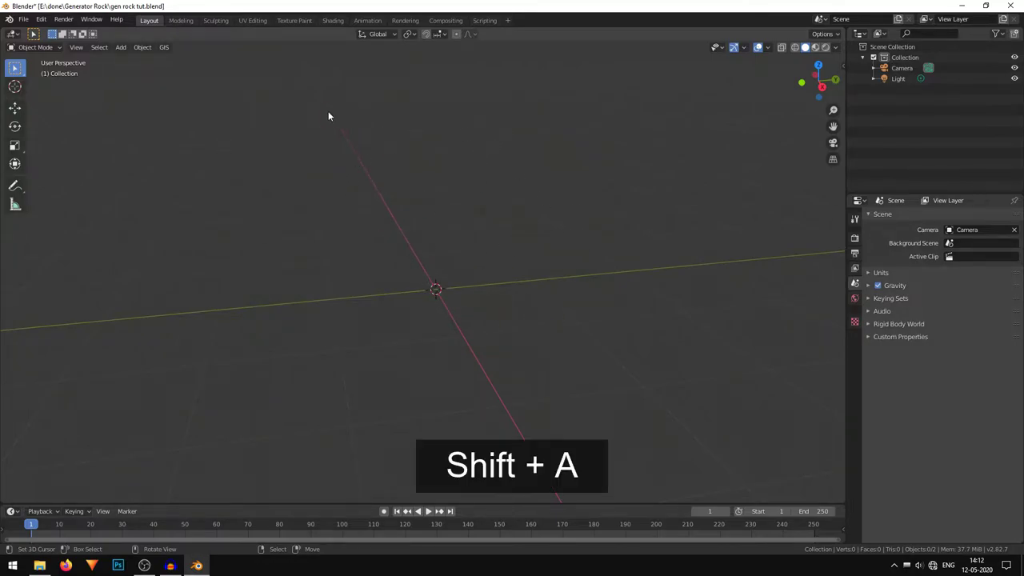
mouse_move(324, 112)
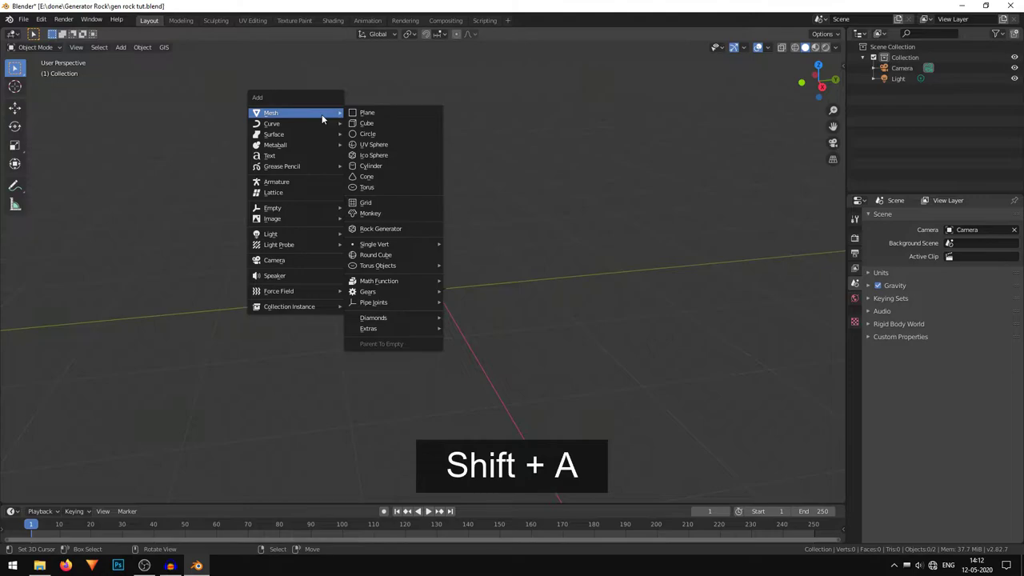
left_click(413, 232)
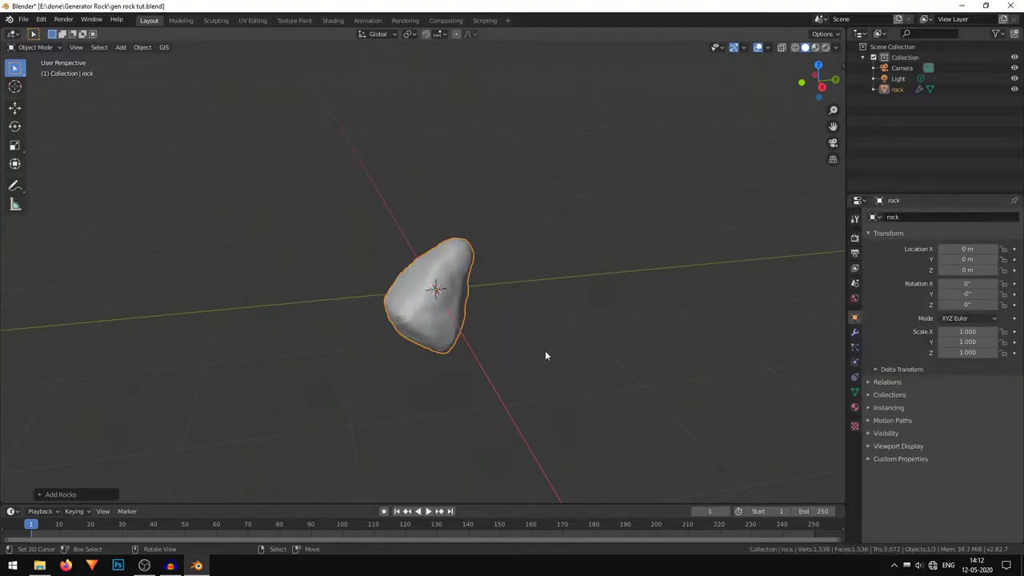
scroll(546, 354, "up", 6)
middle_click_drag(642, 393, 618, 334)
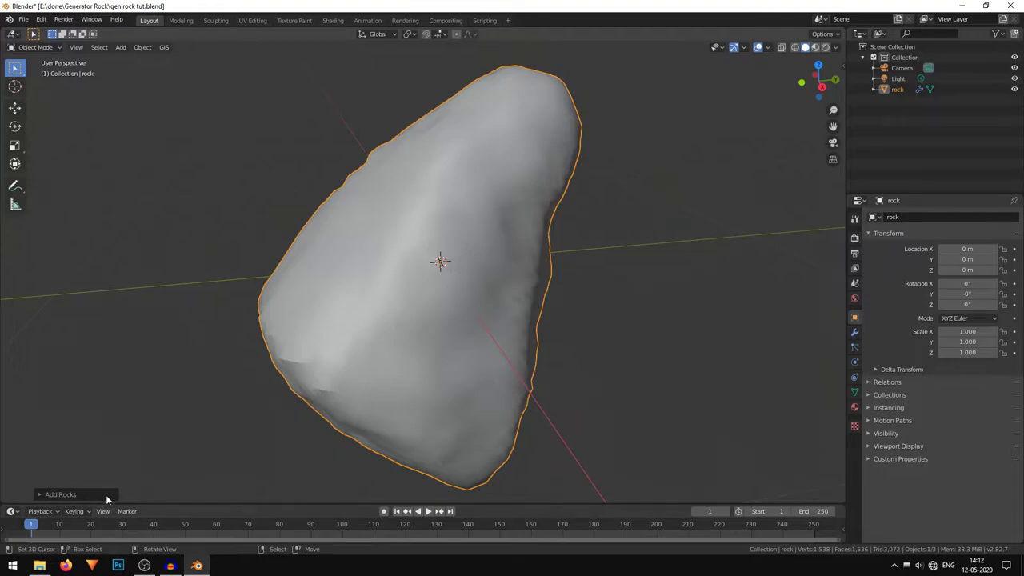
left_click(71, 495)
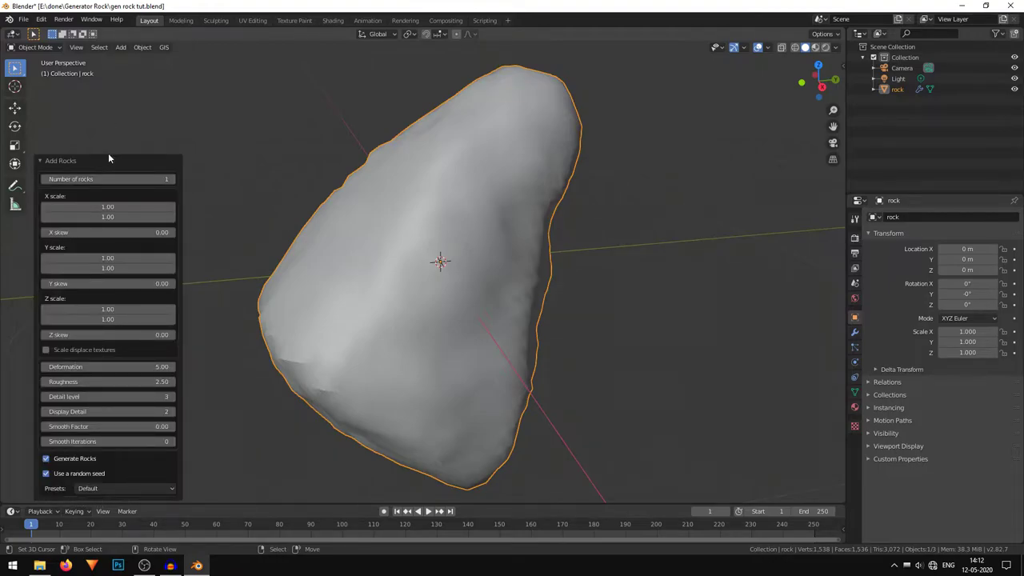
middle_click_drag(326, 376, 492, 229)
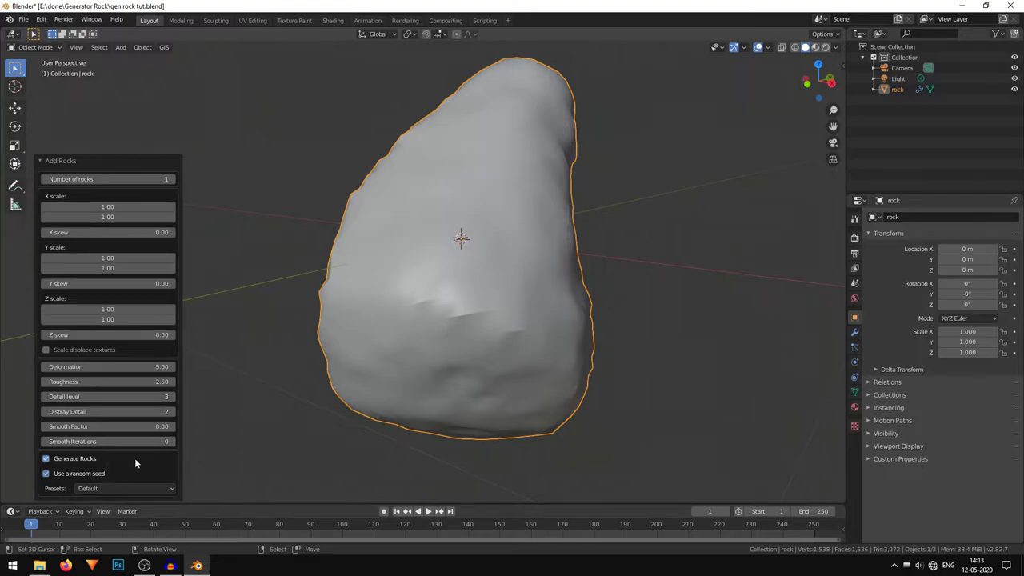
Turn off the random seed for the rock and apply the Asteroid preset
left_click(92, 472)
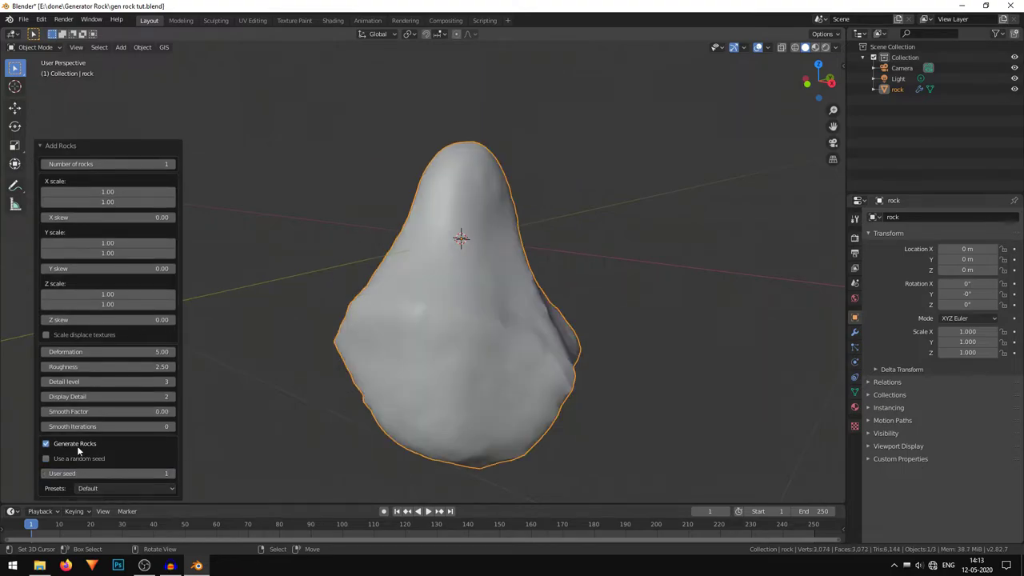
left_click(132, 489)
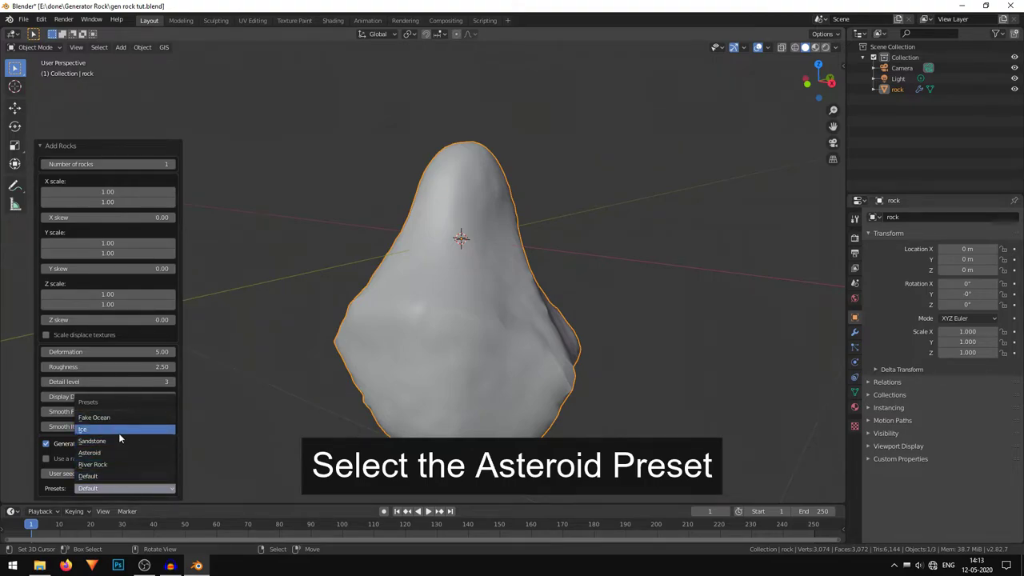
left_click(89, 453)
Step through shape variations of the Asteroid rock and set its user seed to 24
left_click(171, 474)
left_click(172, 473)
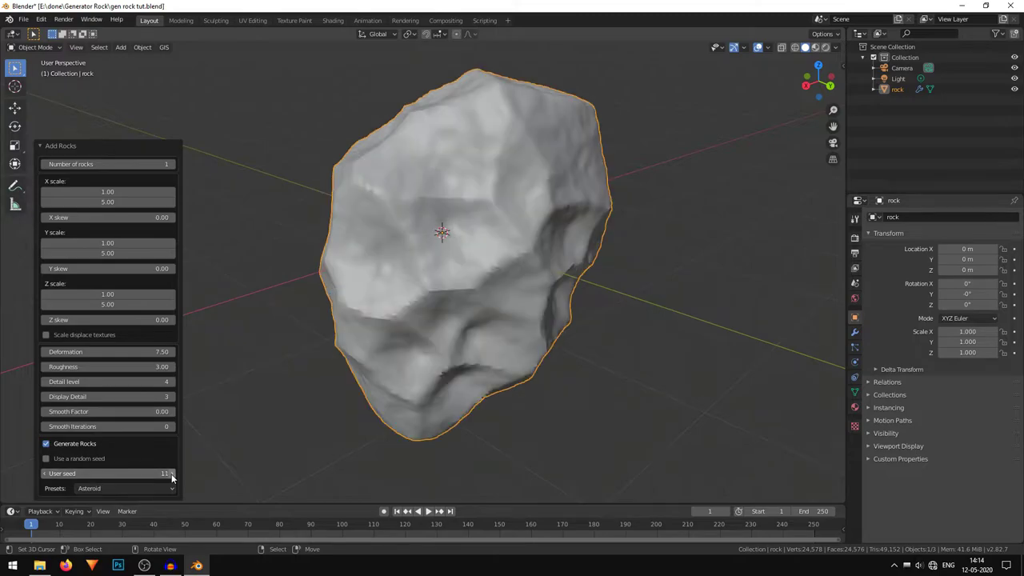
left_click(171, 473)
left_click(171, 474)
left_click(171, 473)
left_click(171, 474)
left_click(171, 474)
left_click(172, 474)
middle_click_drag(584, 317, 553, 308)
left_click(171, 473)
left_click(172, 473)
left_click(171, 474)
left_click(172, 473)
left_click(172, 474)
left_click(171, 474)
middle_click_drag(264, 280, 344, 292)
scroll(412, 266, "up", 2)
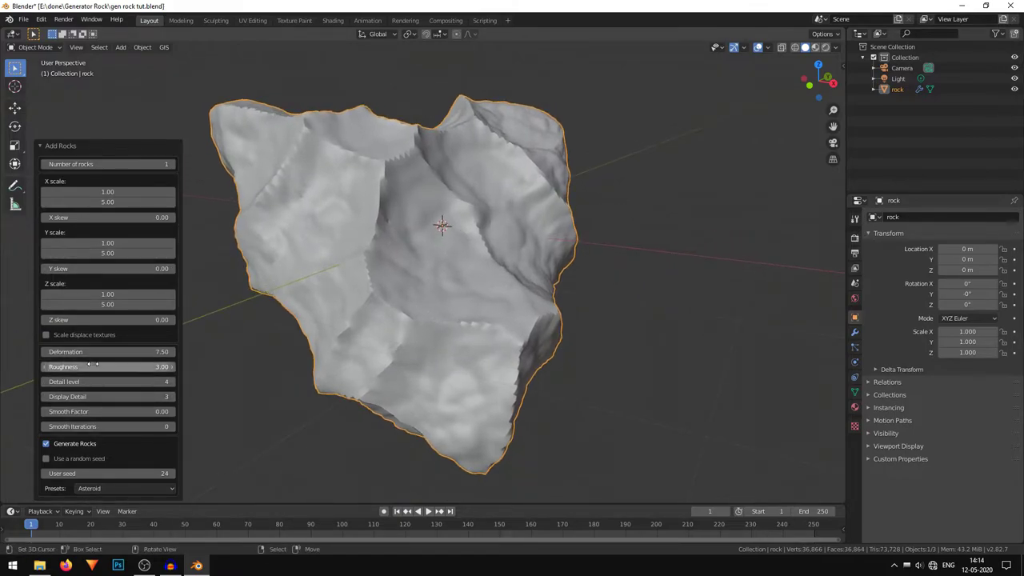
Set the rock's roughness to 0.99, smooth iterations to 1 and deformation to 4
left_click_drag(128, 368, 85, 374)
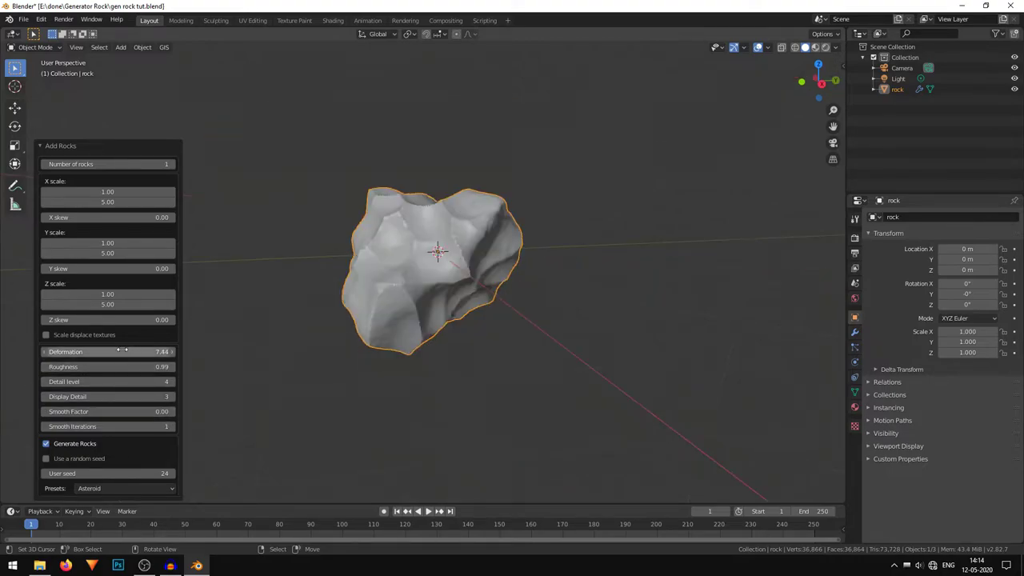
left_click_drag(122, 351, 185, 358)
middle_click_drag(559, 328, 605, 306)
middle_click_drag(584, 256, 520, 216)
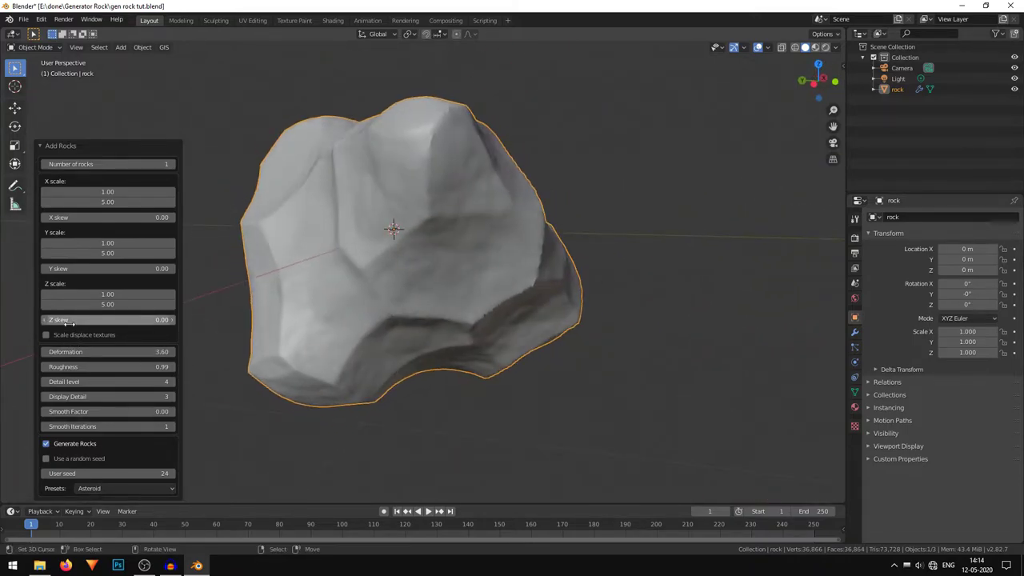
left_click(163, 352)
type("4")
key("Return")
Set the rock's lower X scale limit to 1.11 and its upper Y scale limit to 4.20
middle_click_drag(542, 285, 520, 318)
mouse_move(107, 192)
left_mouse_down()
mouse_move(66, 192)
mouse_move(123, 192)
left_mouse_up()
middle_click_drag(496, 200, 456, 258)
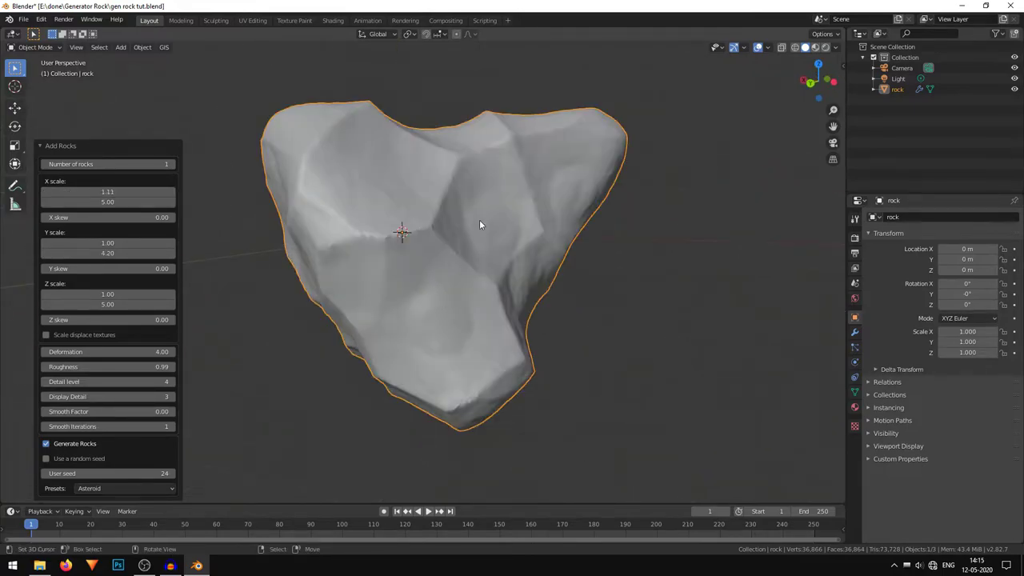
scroll(472, 227, "down", 4)
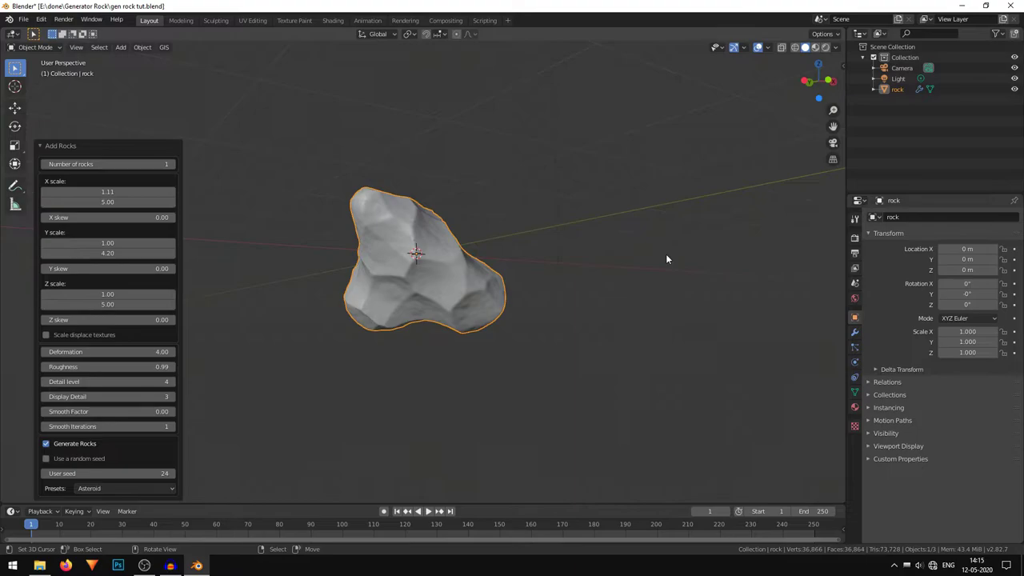
Place the 3D cursor beside the first rock along the Y axis and add a second Rock Generator mesh there
left_click(406, 268)
middle_click_drag(496, 261, 205, 162)
key("shift+a")
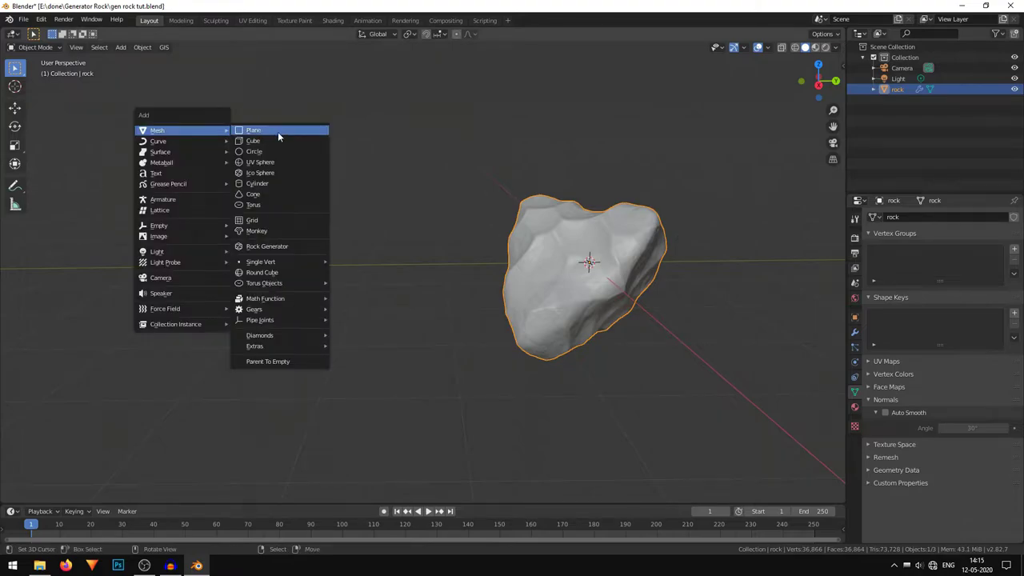
key("shift+a")
mouse_move(262, 120)
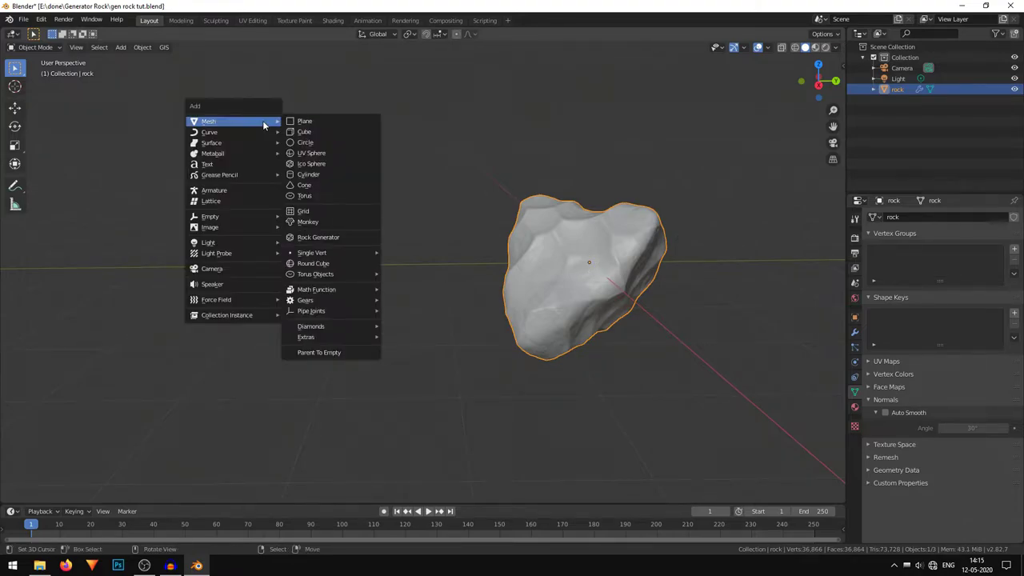
left_click(356, 237)
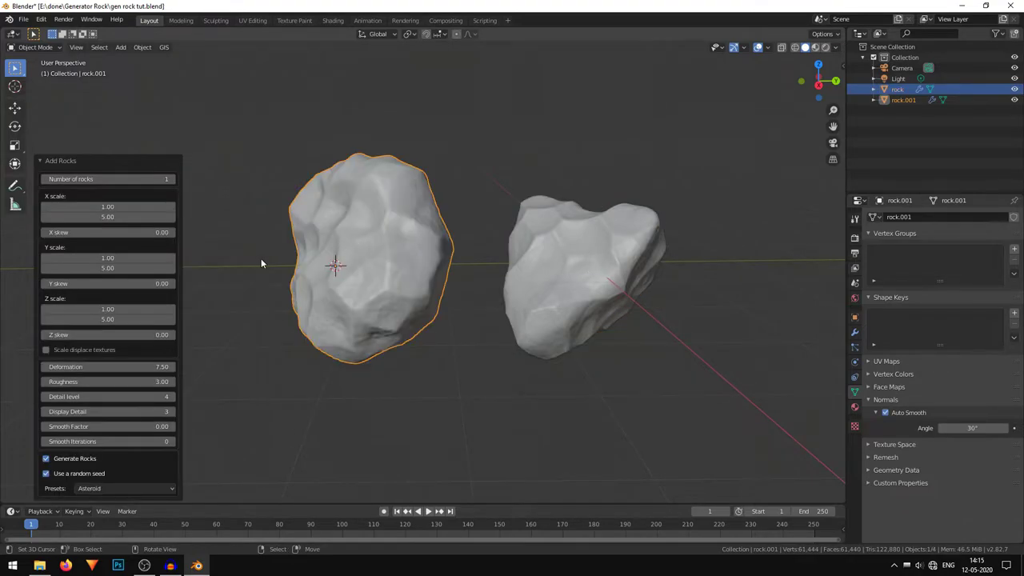
Apply the Sandstone preset to the newly added second rock and frame it
left_click(134, 488)
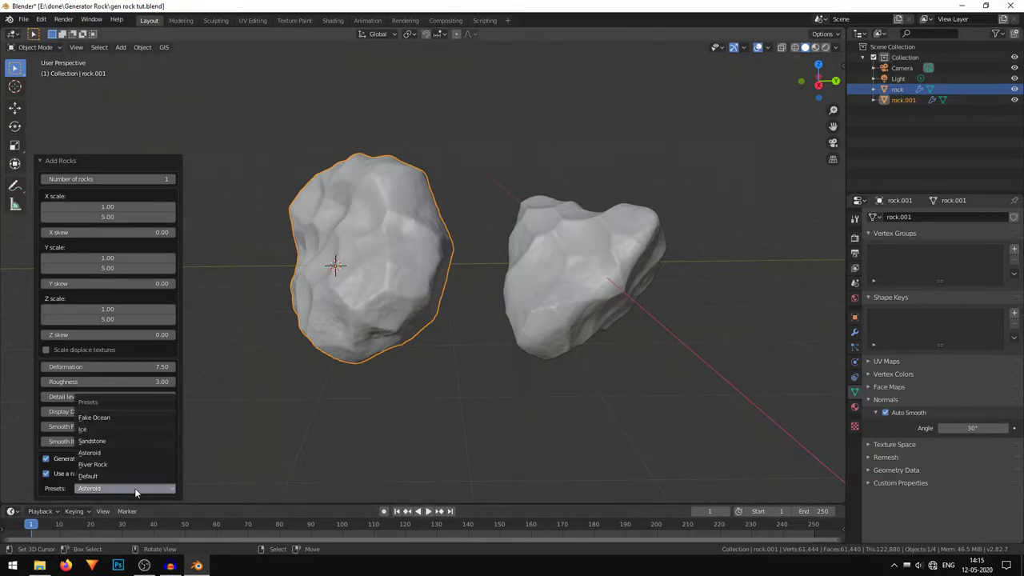
left_click(124, 445)
key("KP_Decimal")
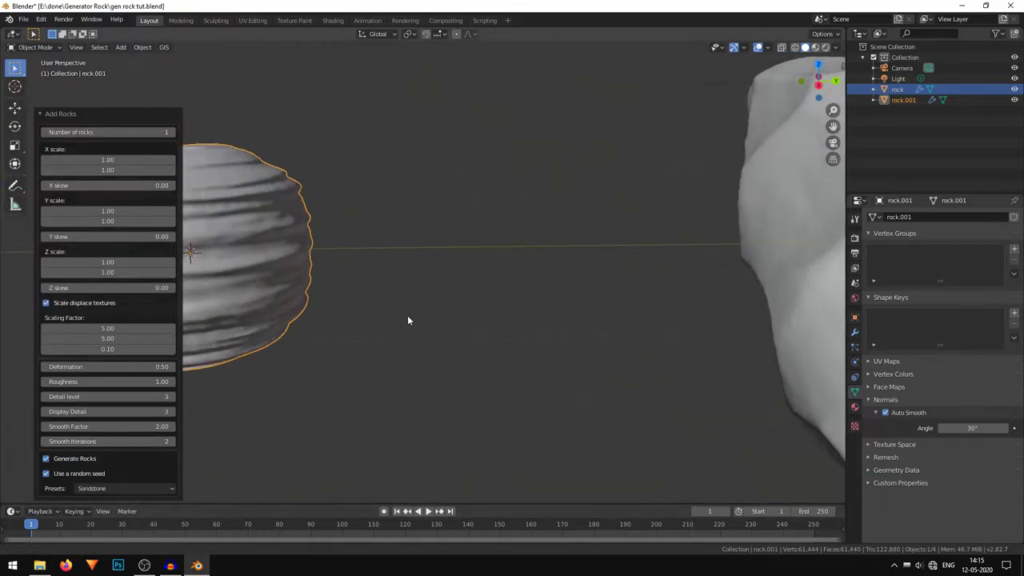
scroll(694, 360, "up", 3)
middle_click_drag(732, 365, 529, 289, "shift")
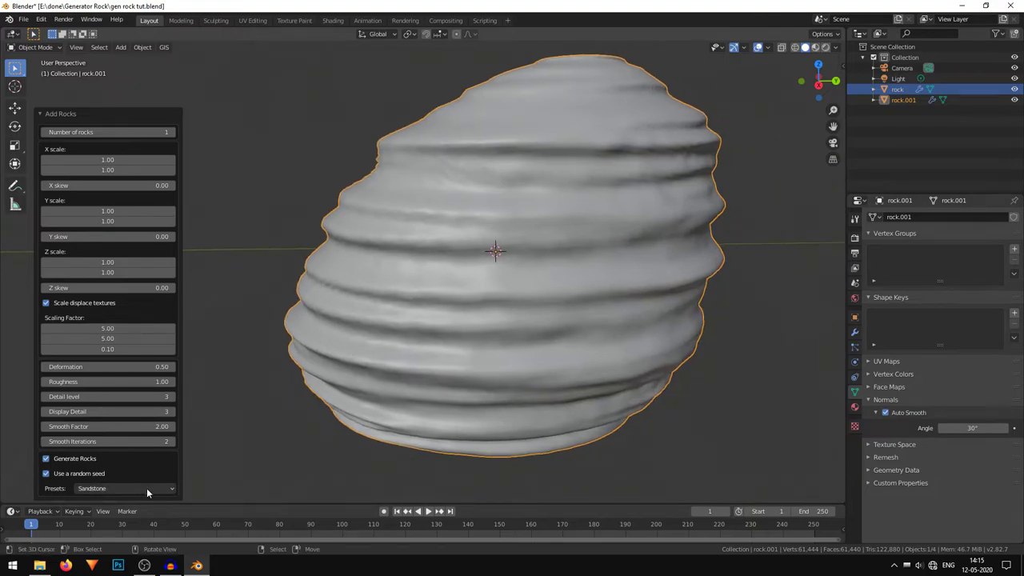
Turn off the random seed for the Sandstone rock, step through shape variations and set its user seed to 3
left_click(89, 471)
left_click(164, 474)
left_click(176, 487)
left_click(172, 476)
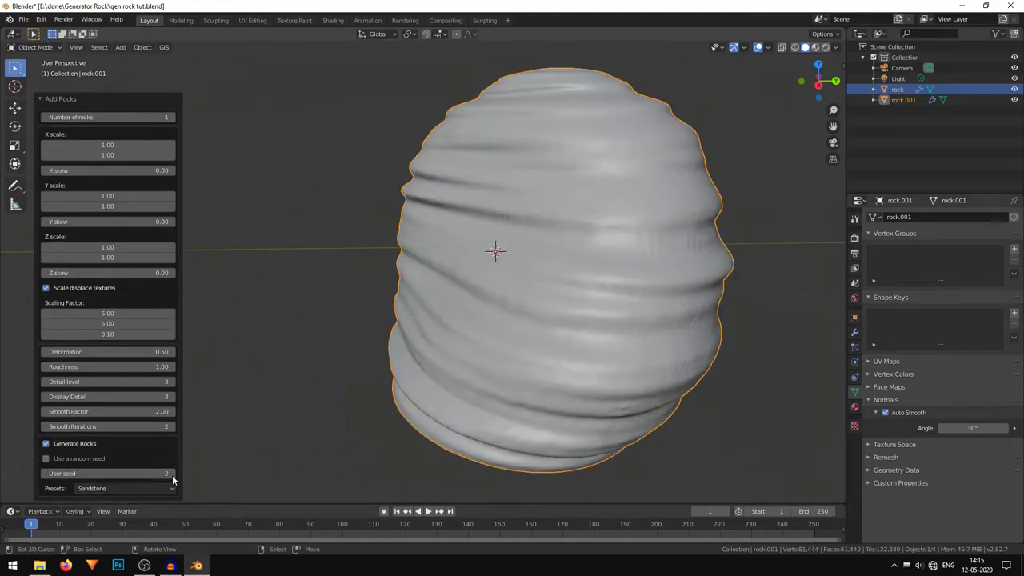
left_click(172, 477)
left_click(171, 476)
left_click(171, 473)
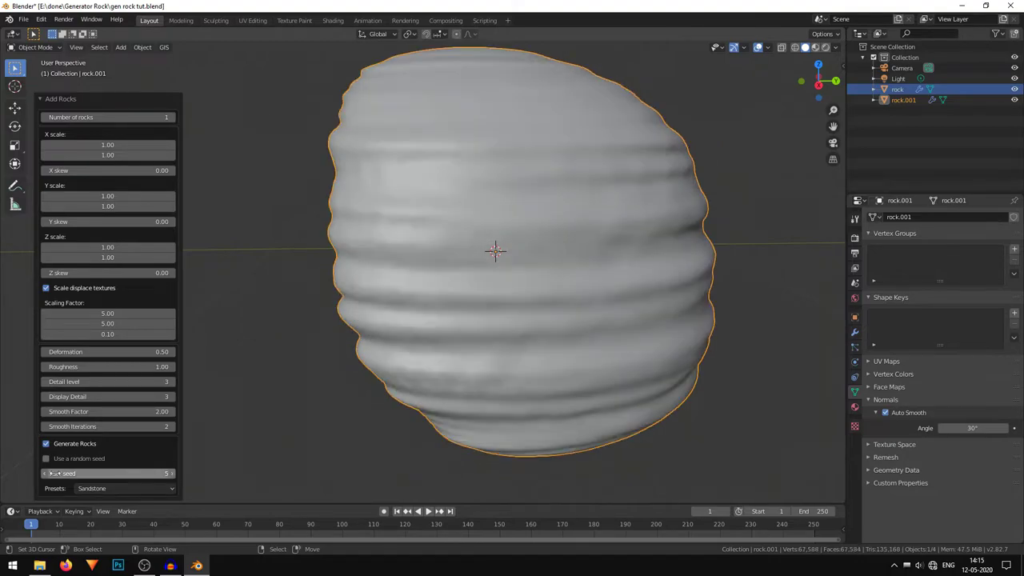
left_click(48, 474)
left_click(47, 473)
scroll(555, 277, "down", 3)
mouse_move(555, 288)
middle_mouse_down()
mouse_move(523, 276)
mouse_move(539, 290)
middle_mouse_up()
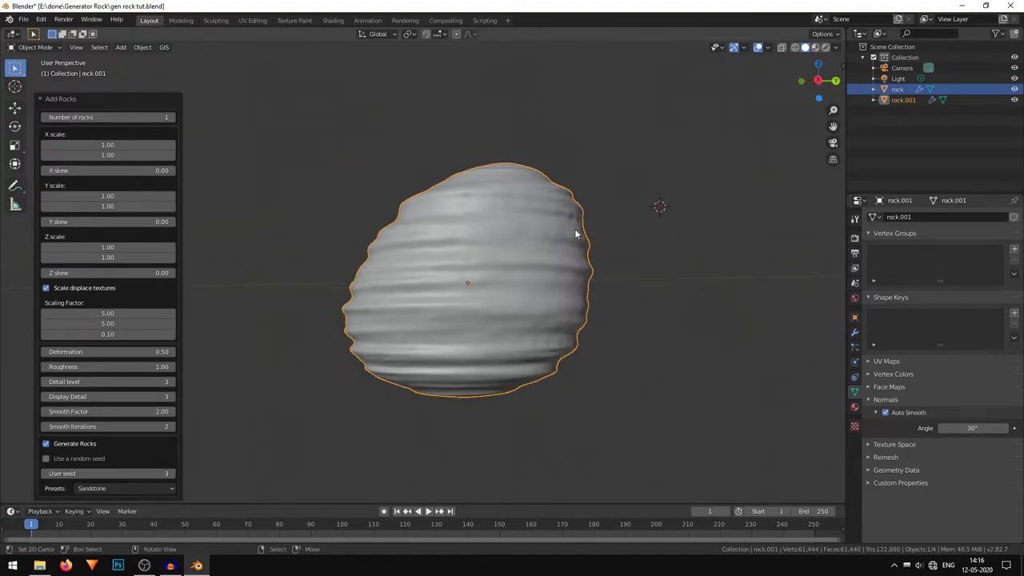
Scale up the Sandstone rock until it is roughly as large as the Asteroid rock
left_click(574, 230)
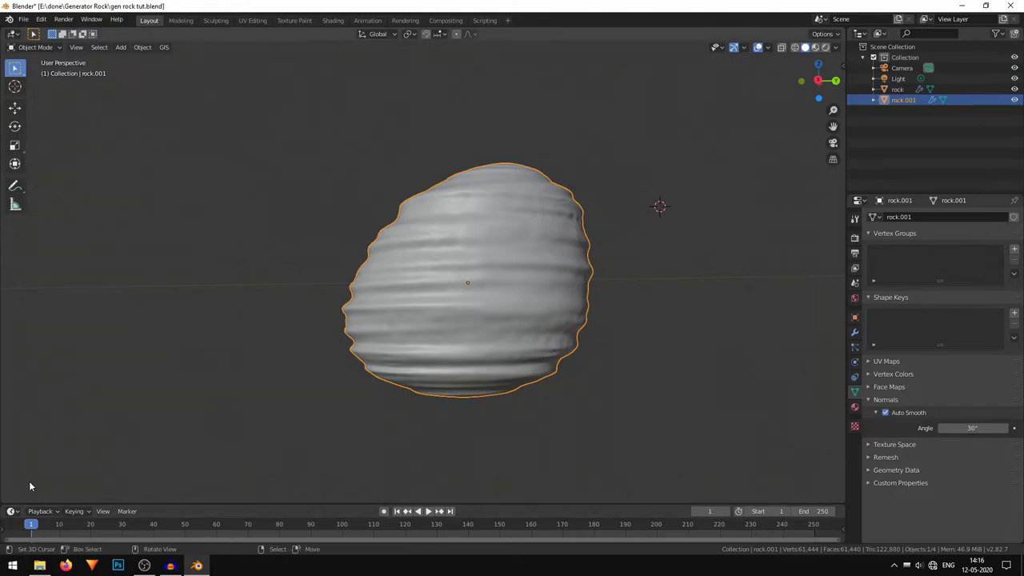
scroll(480, 335, "down", 4)
middle_click_drag(480, 335, 496, 357)
scroll(592, 370, "down", 4)
middle_click_drag(592, 369, 560, 362)
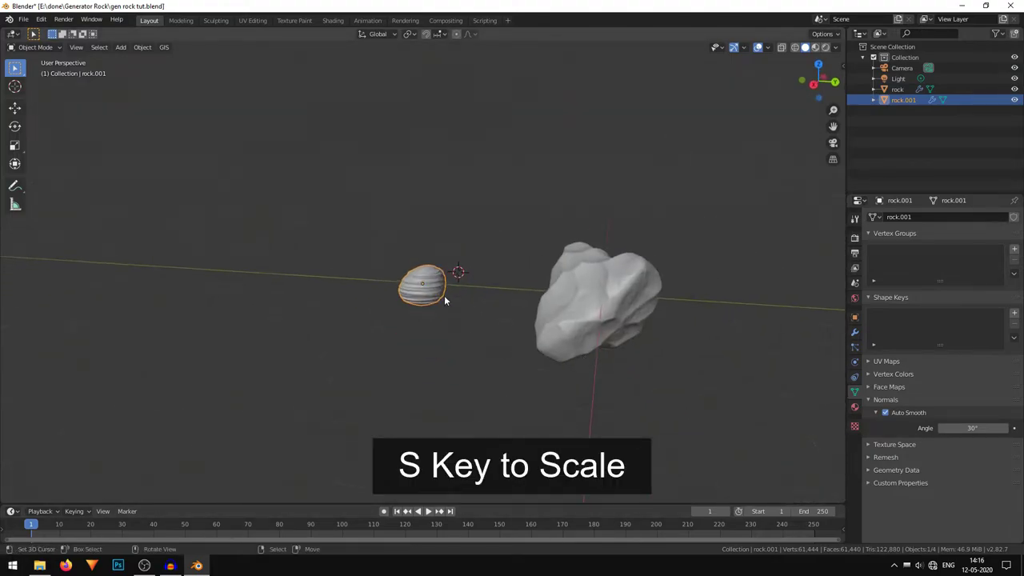
key("s")
left_click(487, 296)
middle_click_drag(487, 296, 541, 337)
scroll(541, 337, "up", 1)
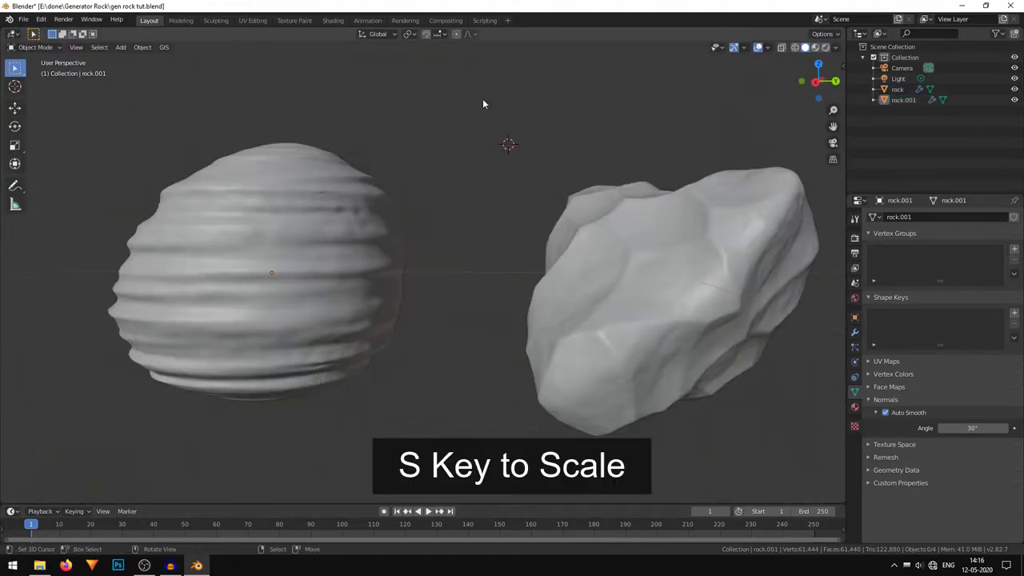
middle_click_drag(528, 153, 517, 157)
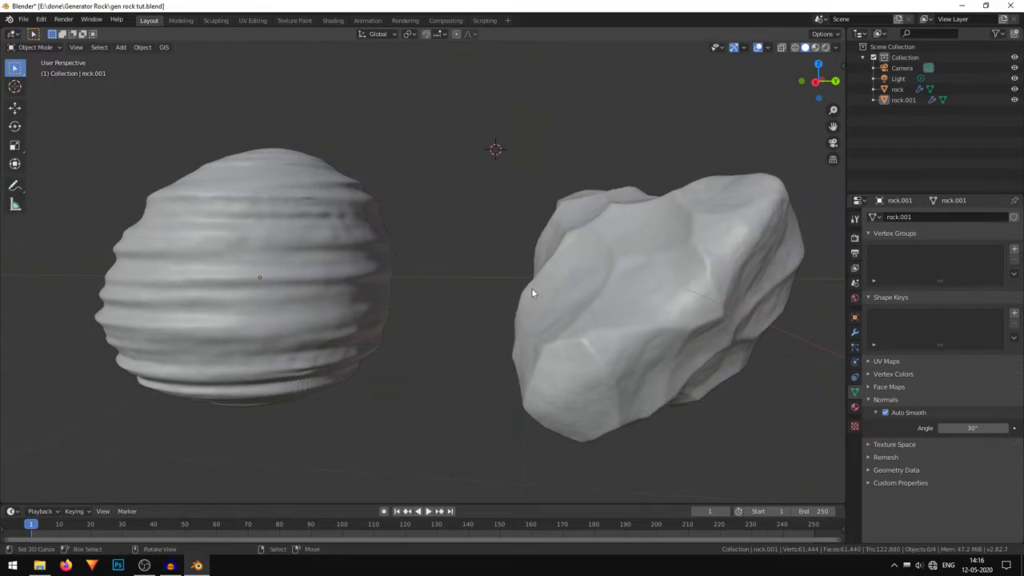
Select the Asteroid rock, split the 3D viewport in two and turn one half into a Shader Editor
left_click(582, 254)
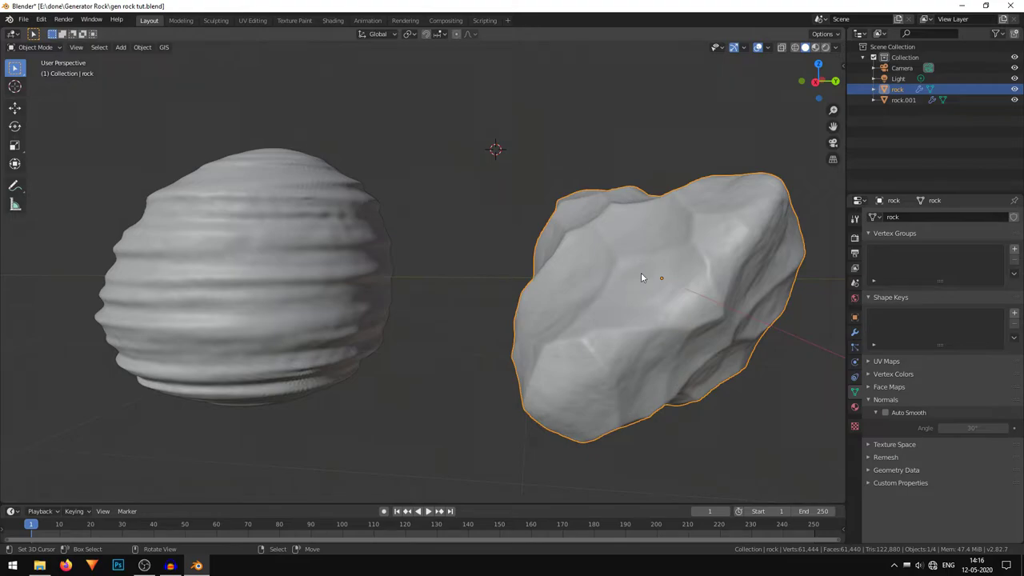
left_click_drag(2, 28, 464, 55)
left_click(12, 35)
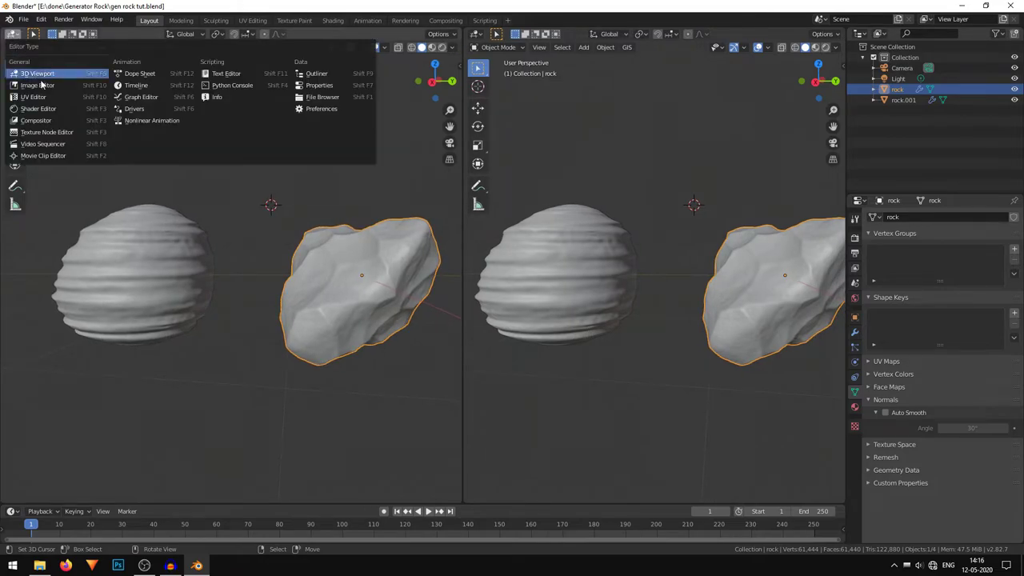
left_click(49, 109)
middle_click_drag(799, 304, 723, 253, "shift")
scroll(683, 287, "up", 5)
scroll(636, 264, "down", 3)
Give the Asteroid rock a new material and rename it "normal rock"
left_click(246, 35)
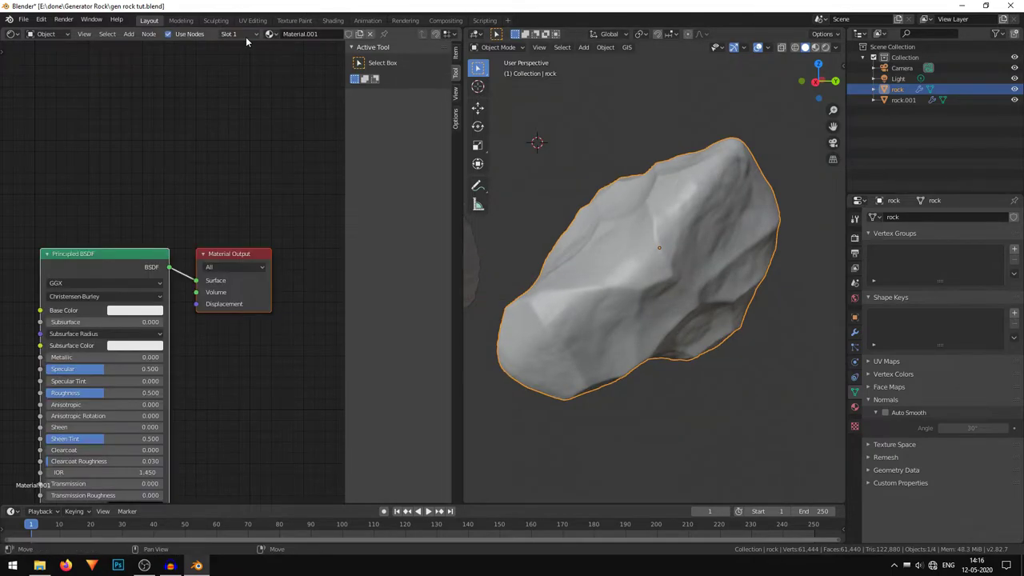
left_click(340, 34)
key("BackSpace")
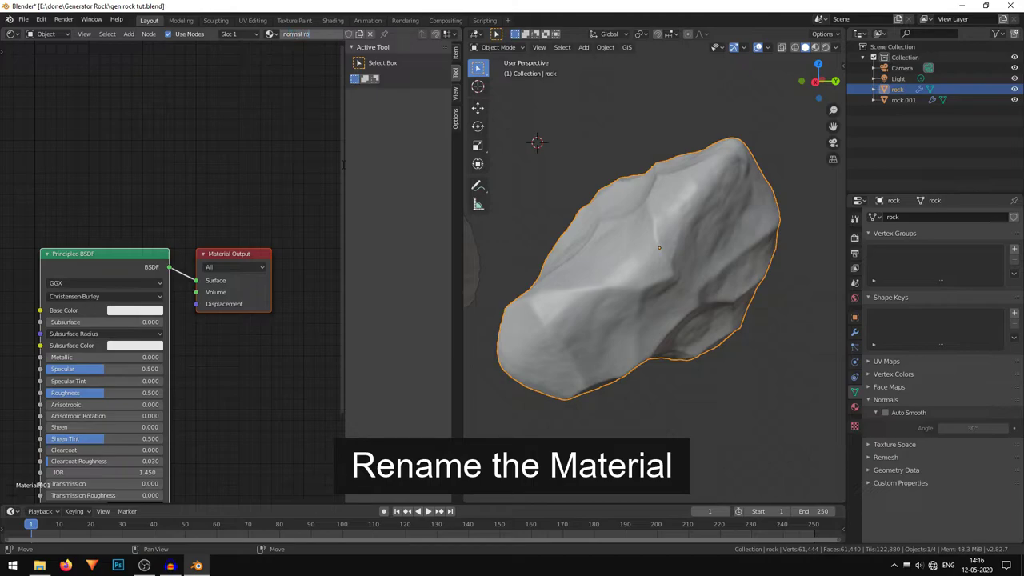
key("Return")
Switch the 3D viewport to Material Preview shading and hide the Shader Editor's sidebar
middle_click_drag(537, 235, 562, 218, "shift")
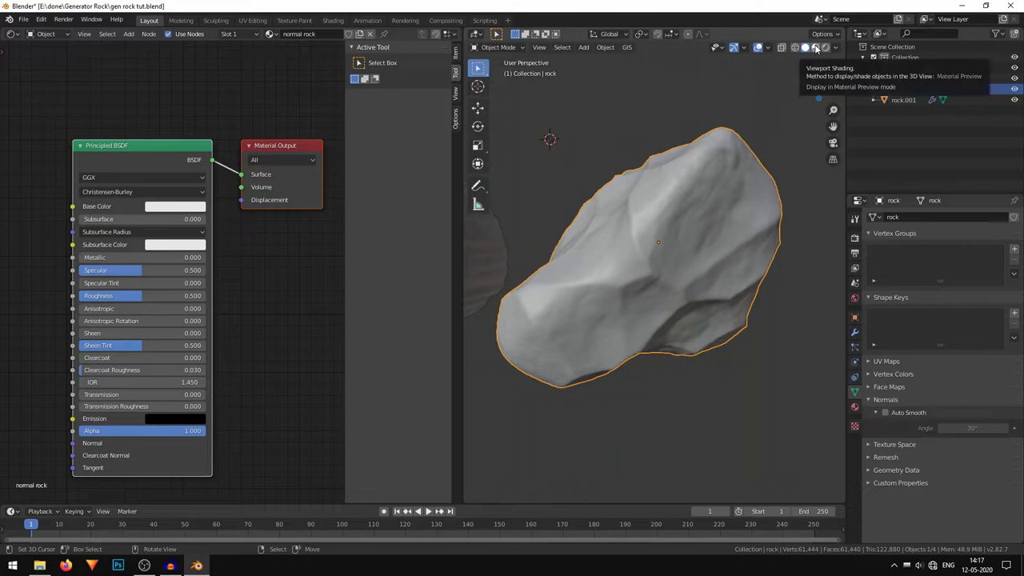
left_click(815, 47)
mouse_move(632, 240)
middle_mouse_down()
mouse_move(594, 260)
mouse_move(560, 260)
middle_mouse_up()
middle_click_drag(296, 237, 254, 217)
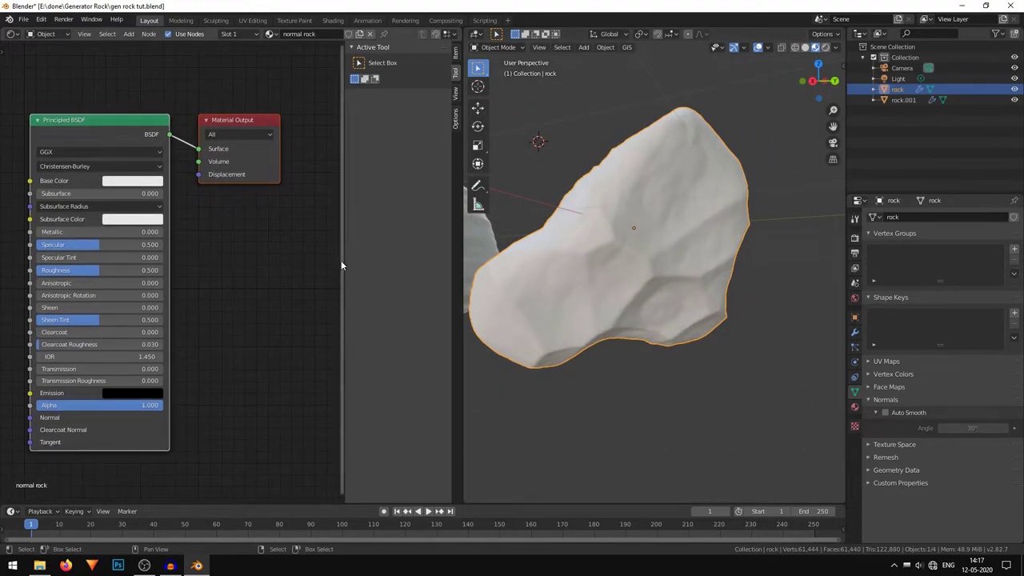
key("n")
middle_click_drag(555, 292, 621, 343)
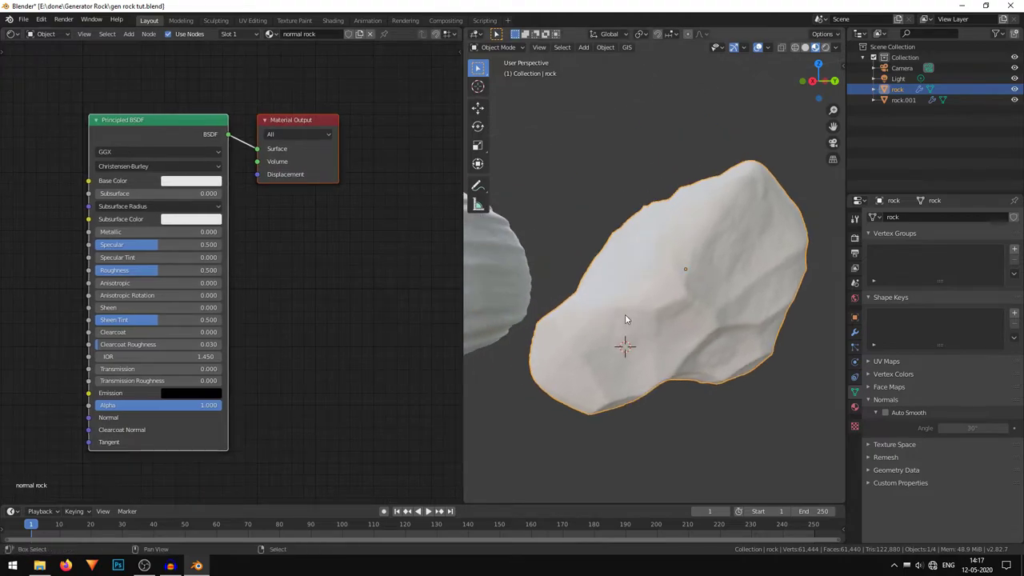
Spread out the material's nodes and duplicate the Principled BSDF, placing the copy below the Material Output
middle_click_drag(70, 83, 90, 94)
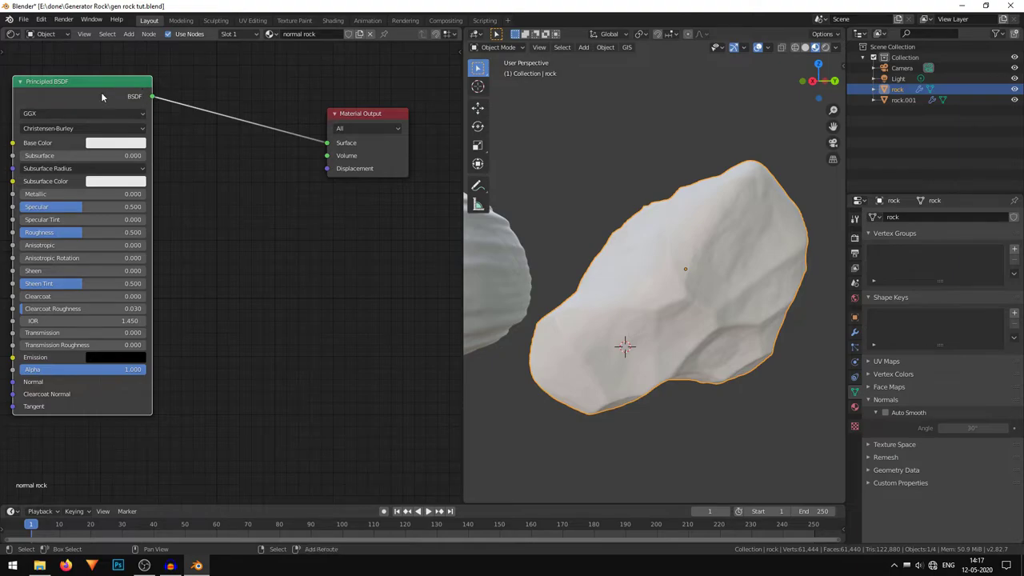
key("shift+d")
left_click(289, 248)
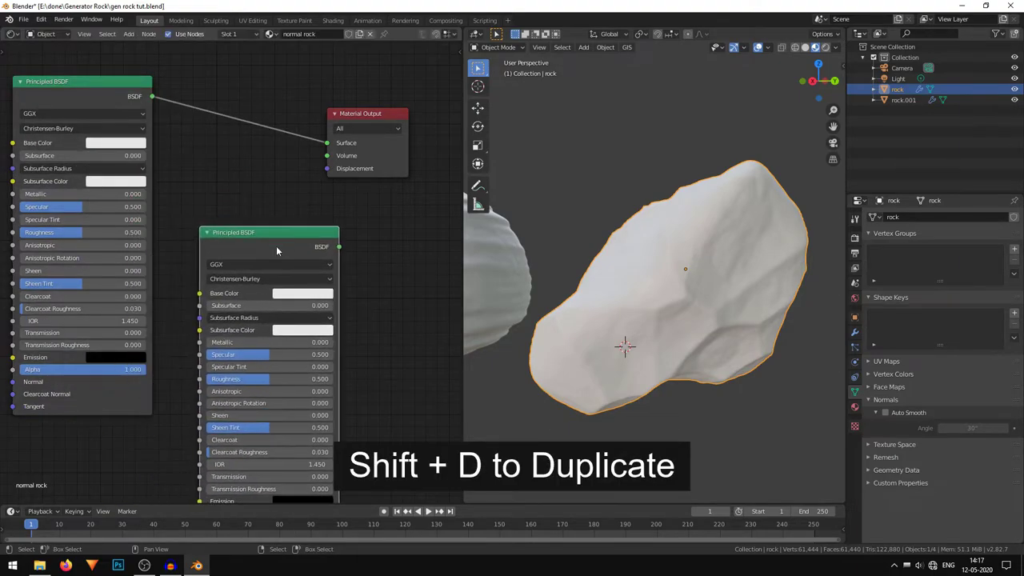
Darken the base color of the original Principled BSDF to a value of about 0.546 and the copy's to about 0.145
left_click(101, 145)
left_click_drag(185, 177, 186, 192)
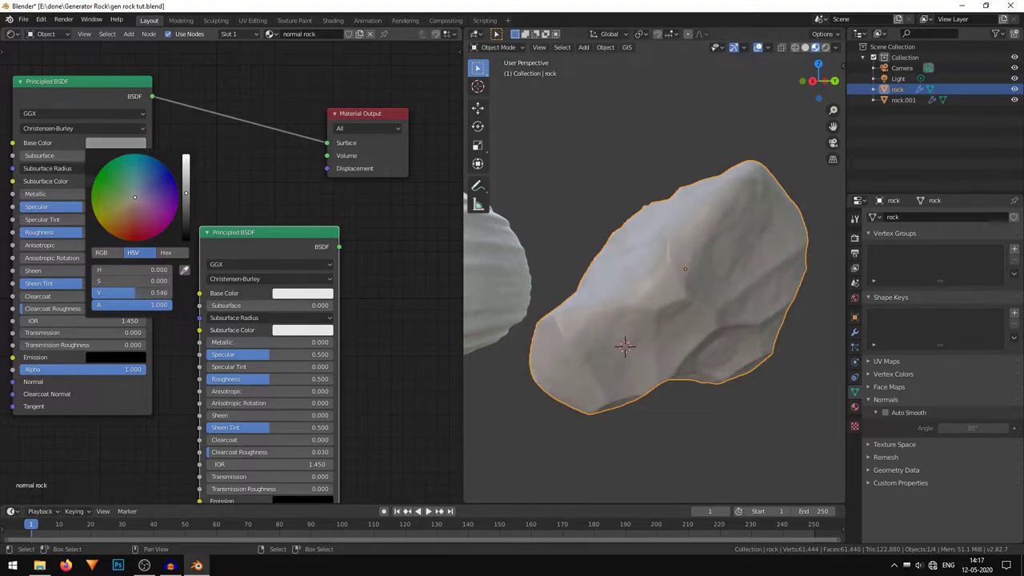
left_click(291, 294)
left_click_drag(373, 173, 372, 198)
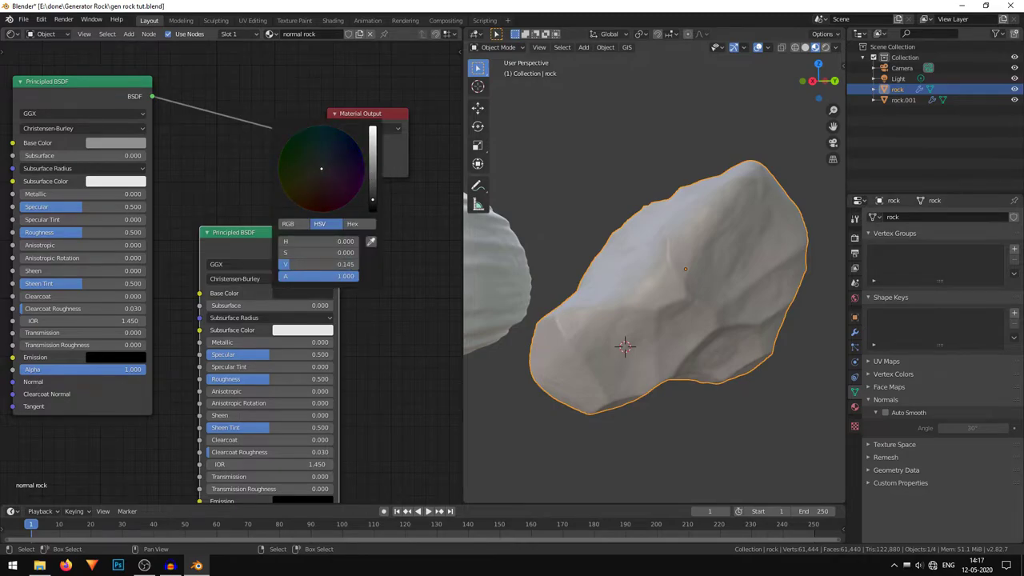
Set Specular to 0 on both Principled BSDF nodes and shift the copy slightly lower
scroll(310, 217, "down", 2)
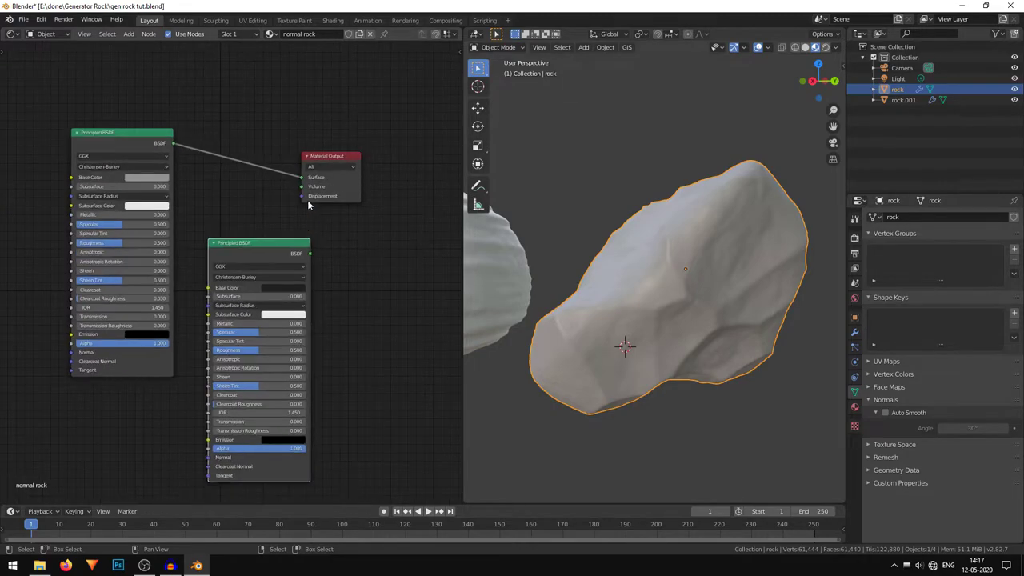
middle_click_drag(308, 201, 331, 206)
scroll(159, 247, "up", 1)
mouse_move(165, 227)
left_mouse_down()
mouse_move(135, 224)
mouse_move(162, 233)
left_mouse_up()
left_click(162, 232)
type("0")
key("Return")
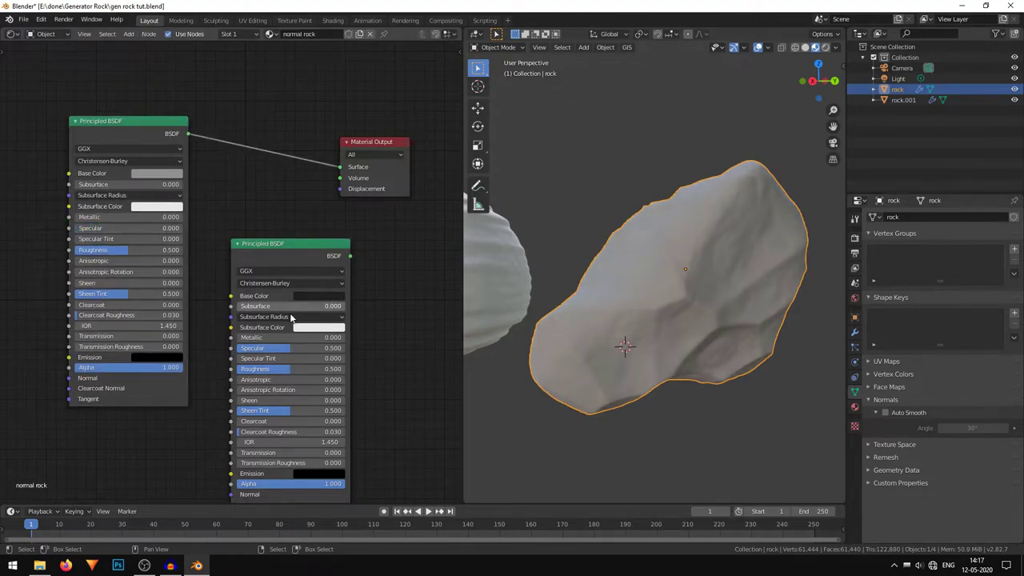
left_click_drag(310, 350, 234, 350)
middle_click_drag(272, 202, 282, 202)
left_click_drag(306, 245, 296, 258)
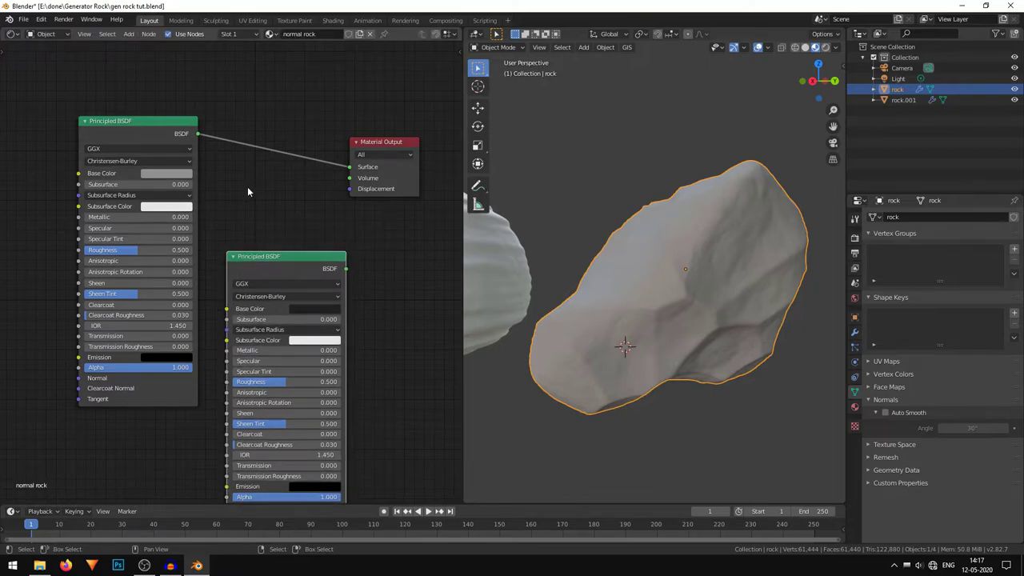
Insert a Mix Shader before the Material Output and connect the second Principled BSDF to its second Shader input
key("shift+a")
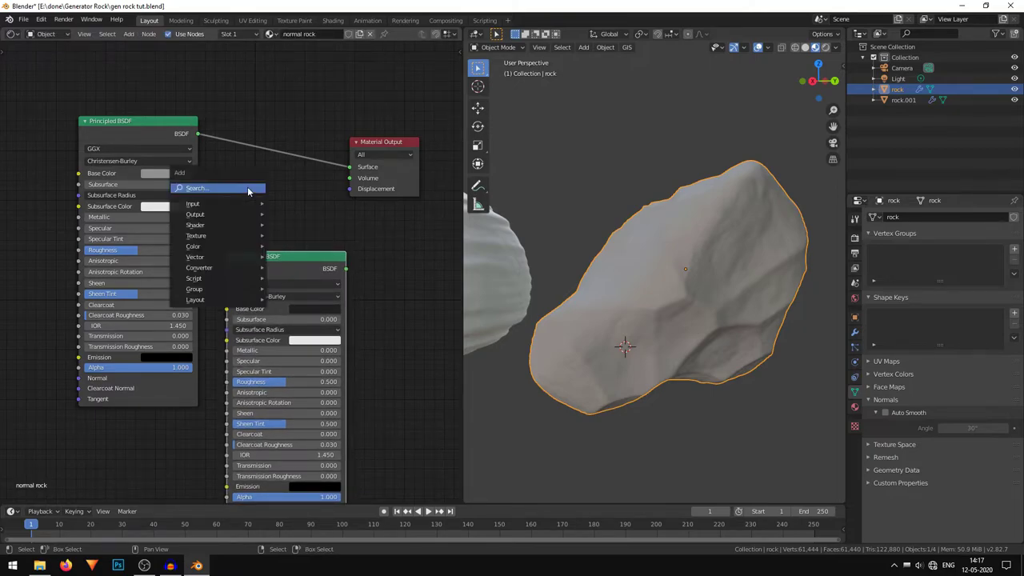
mouse_move(233, 224)
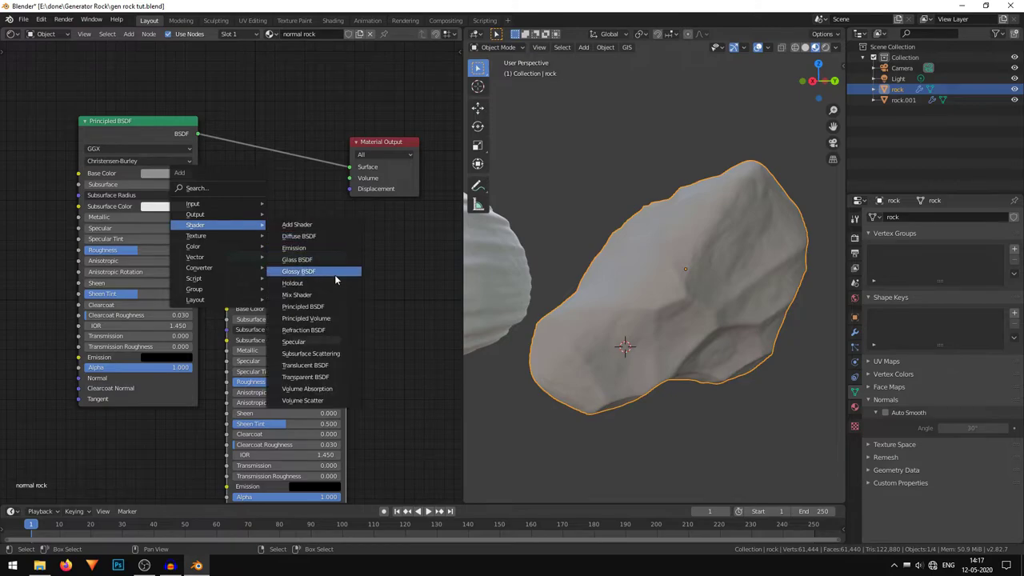
left_click(324, 295)
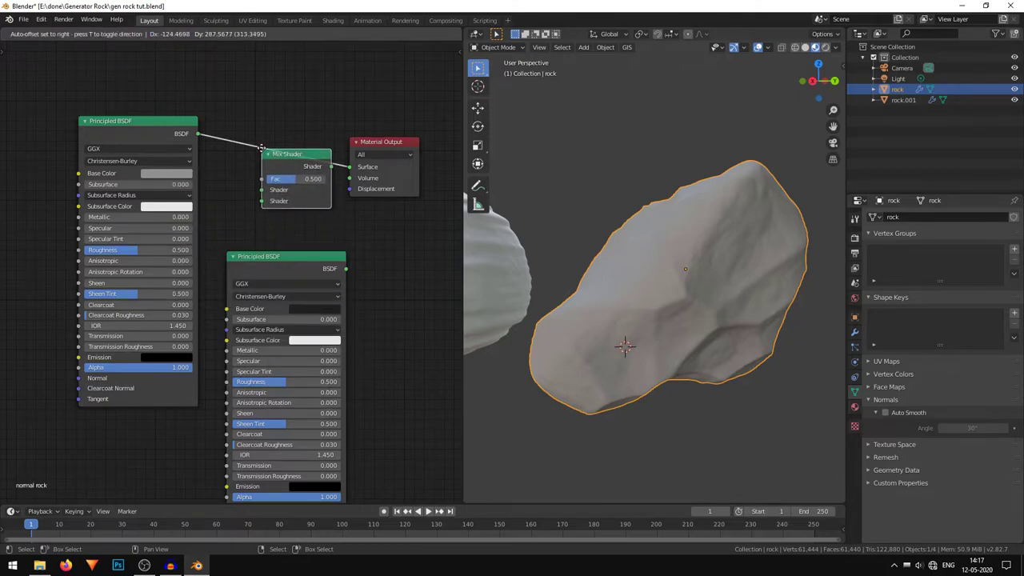
left_click(267, 139)
scroll(328, 228, "up", 4)
middle_click_drag(328, 228, 329, 252)
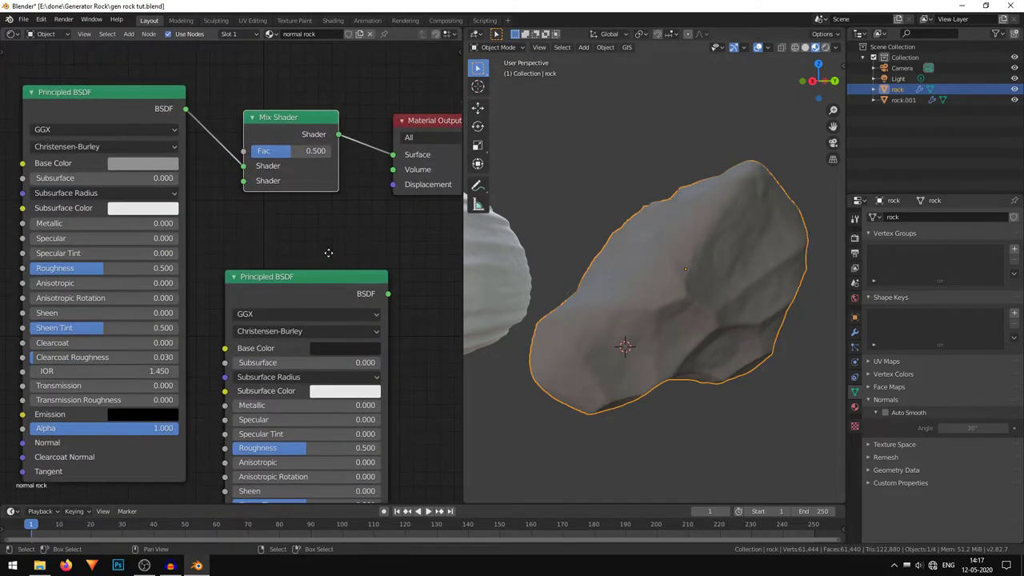
left_click_drag(388, 294, 244, 181)
middle_click_drag(688, 288, 519, 333)
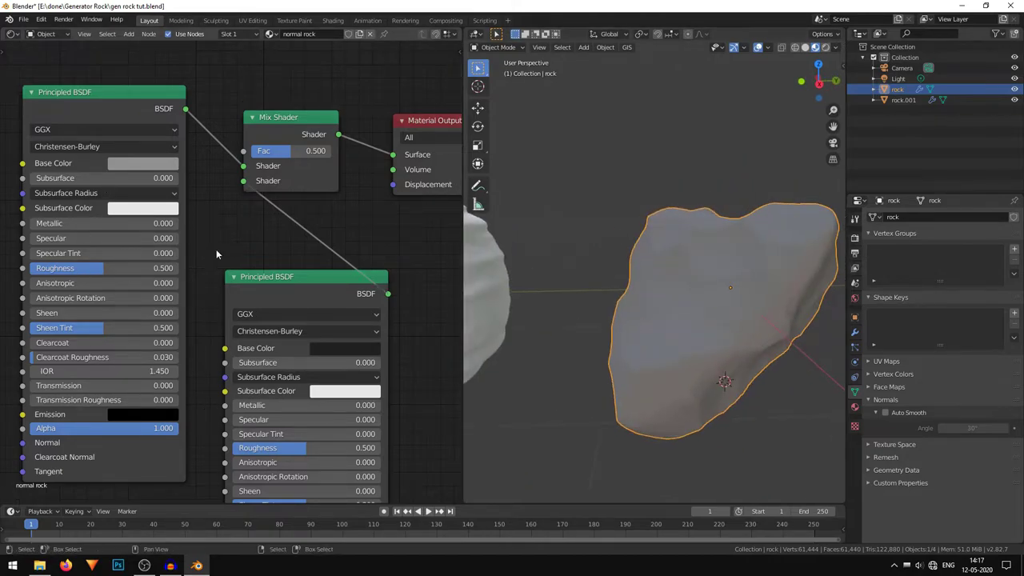
Rearrange the nodes so both Principled BSDFs sit side by side below the Mix Shader
scroll(216, 252, "down", 2)
middle_click_drag(263, 208, 300, 156)
middle_click_drag(236, 186, 265, 283)
left_click_drag(188, 171, 176, 328)
middle_click_drag(722, 302, 655, 268)
middle_click_drag(191, 182, 211, 191)
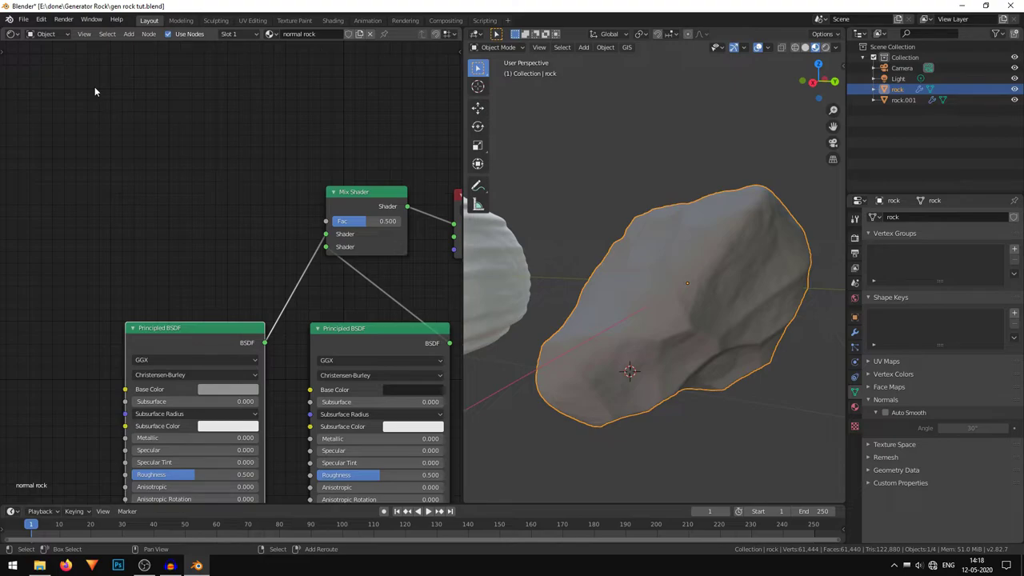
Add a Noise Texture node and place it above and left of the two Principled BSDFs
key("shift+a")
mouse_move(90, 97)
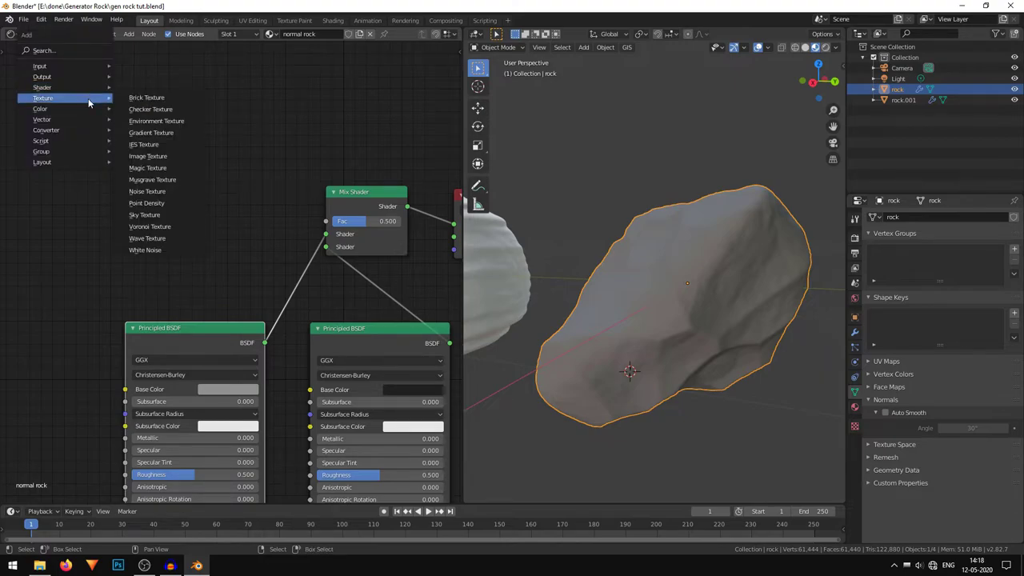
left_click(180, 191)
left_click(208, 198)
left_click_drag(207, 198, 179, 187)
left_click_drag(163, 182, 100, 153)
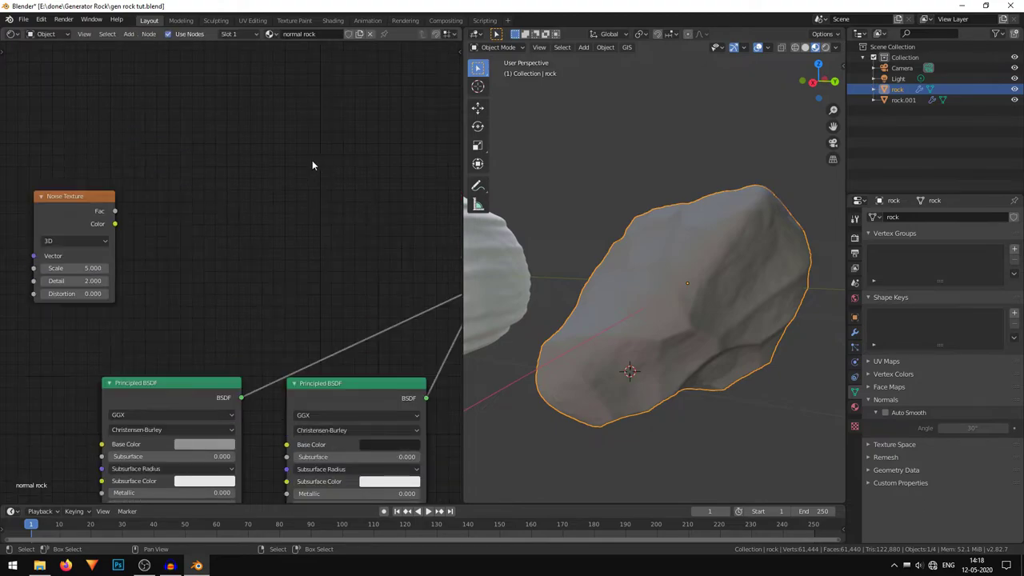
Add a ColorRamp node to the right of the Noise Texture
key("shift+a")
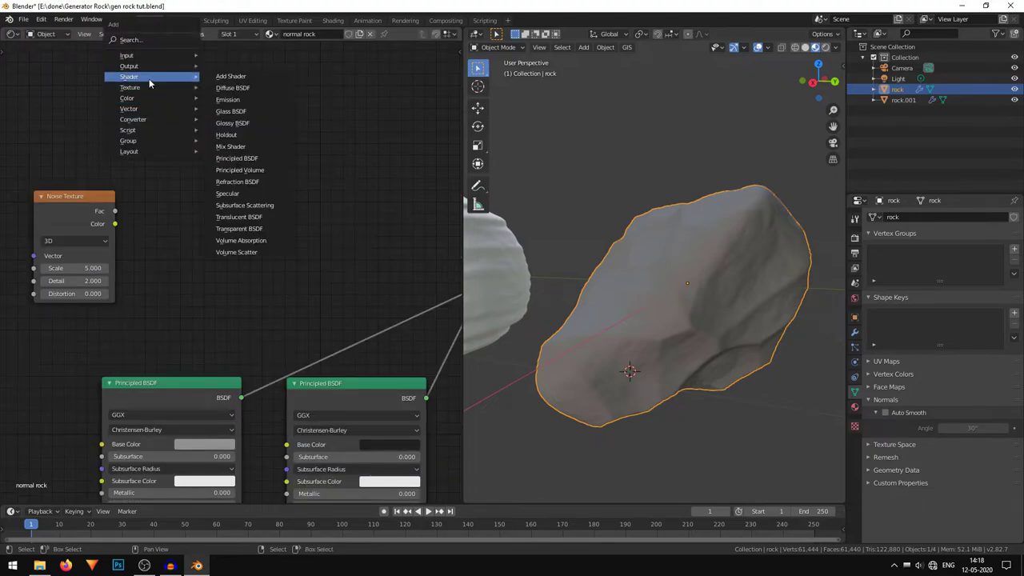
mouse_move(150, 122)
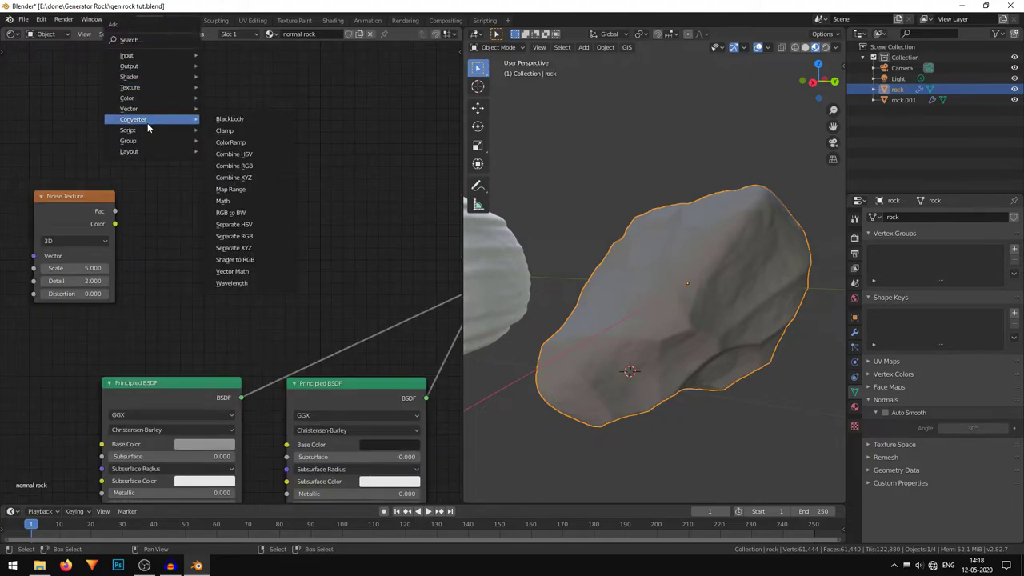
left_click(259, 143)
left_click(251, 148)
scroll(149, 235, "up", 2)
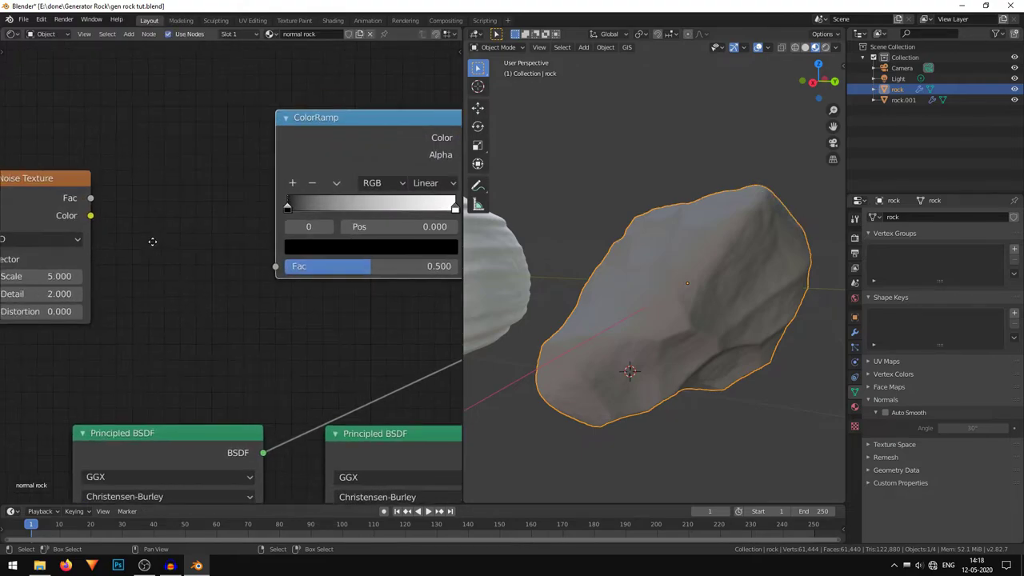
Connect the Noise Texture's Fac to the ColorRamp's Fac and the ColorRamp's Color to the Mix Shader's Fac
left_click_drag(59, 194, 278, 273)
scroll(351, 340, "down", 2)
middle_click_drag(352, 342, 131, 337)
left_click_drag(212, 185, 271, 185)
left_click_drag(238, 311, 296, 295)
mouse_move(777, 265)
middle_mouse_down()
mouse_move(671, 260)
mouse_move(700, 254)
mouse_move(700, 283)
mouse_move(639, 350)
mouse_move(770, 308)
mouse_move(748, 307)
middle_mouse_up()
middle_click_drag(112, 343, 350, 252)
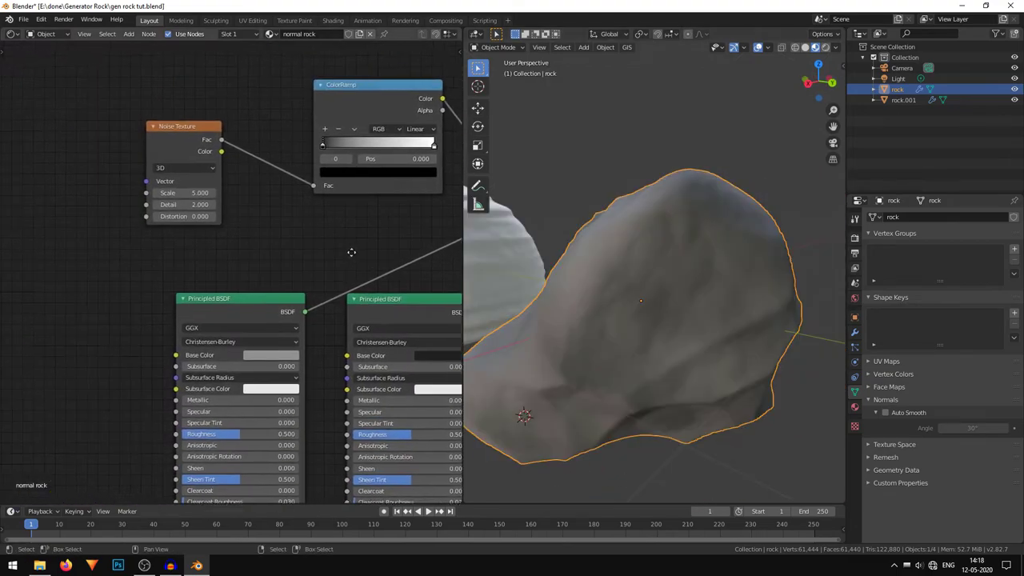
Set the Noise Texture's Scale to about 12.9, Detail to 16 and Distortion to 0
scroll(304, 231, "up", 5)
scroll(296, 231, "up", 5)
middle_click_drag(267, 233, 399, 427)
middle_click_drag(400, 366, 383, 356)
left_click_drag(208, 192, 216, 198)
mouse_move(300, 327)
left_mouse_down()
mouse_move(366, 330)
mouse_move(357, 329)
left_mouse_up()
mouse_move(264, 352)
left_mouse_down()
mouse_move(284, 352)
mouse_move(262, 379)
mouse_move(247, 379)
left_mouse_up()
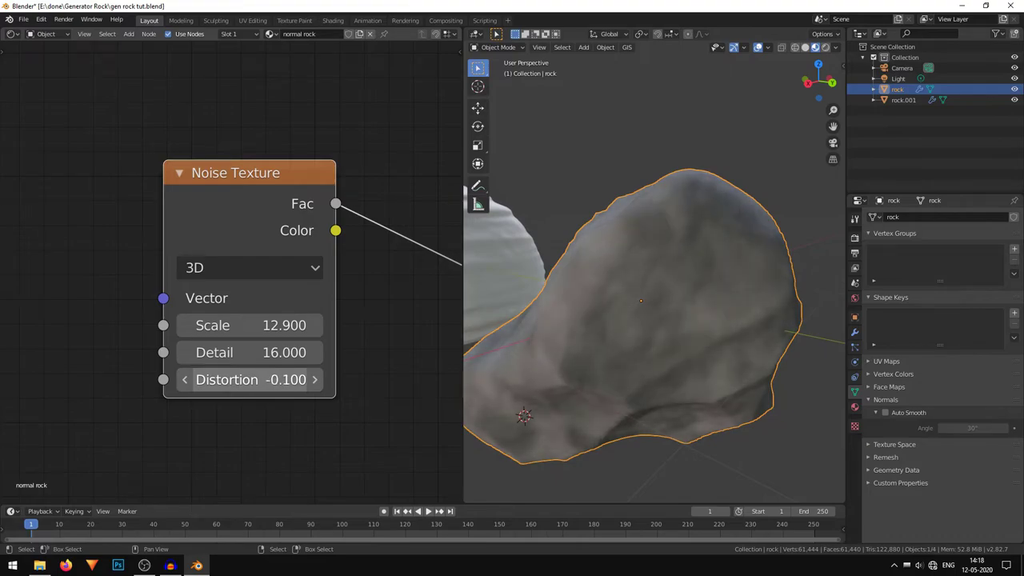
left_click(275, 379)
type("0")
key("Return")
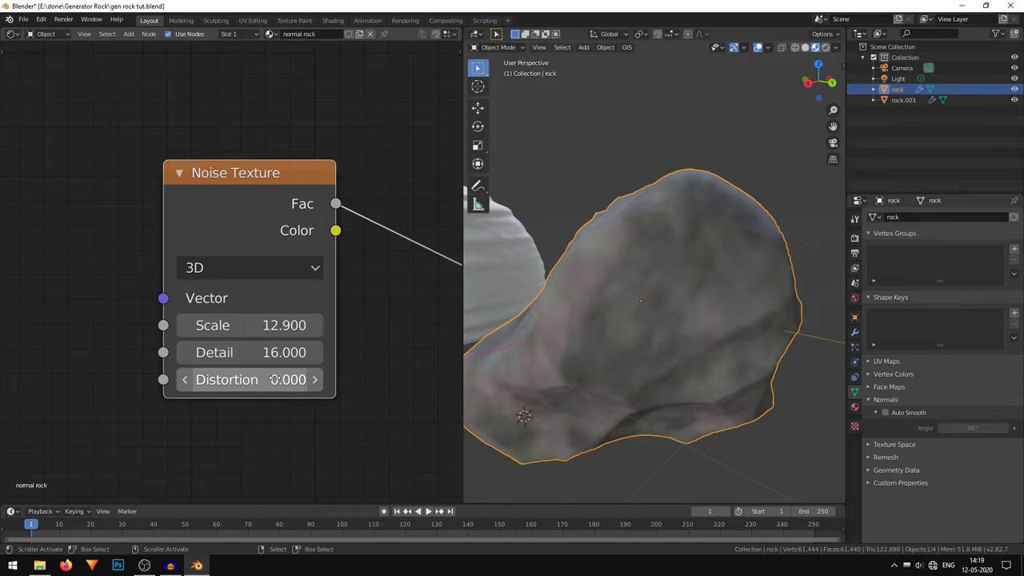
Change the Noise Texture's Scale to 10 and check the pattern on the asteroid rock
left_click_drag(272, 325, 258, 325)
left_click(258, 324)
type("10")
key("Return")
scroll(773, 314, "down", 5)
middle_click_drag(772, 308, 716, 308)
scroll(758, 322, "up", 3)
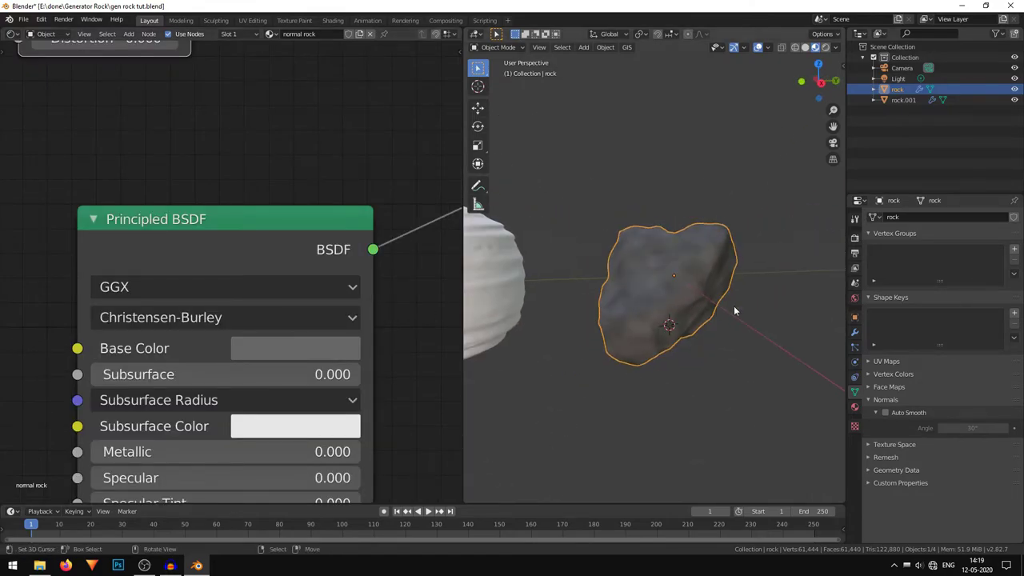
scroll(719, 296, "up", 4)
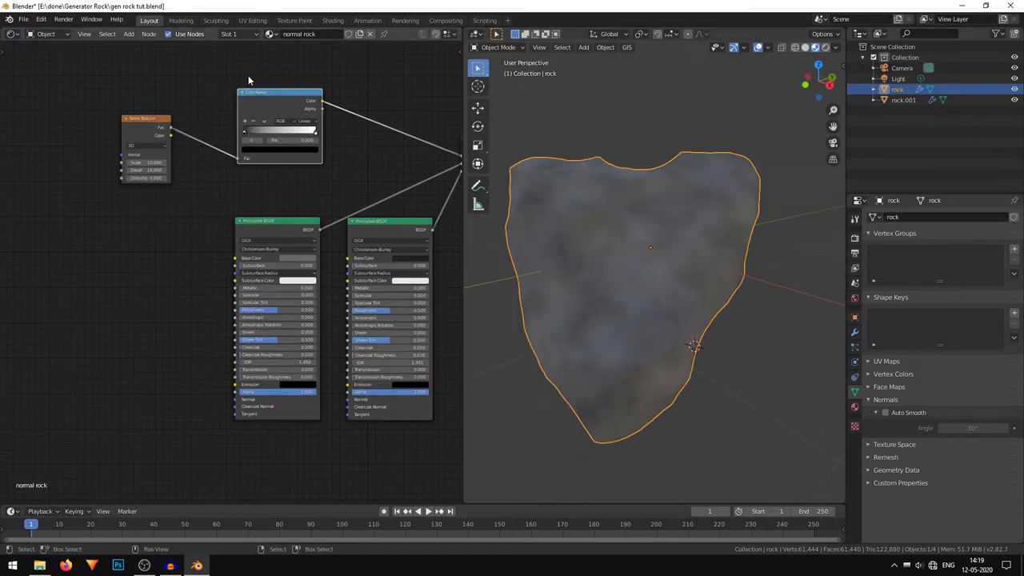
Move the ColorRamp closer to the Noise Texture and place a duplicate of it below
left_click_drag(262, 99, 233, 97)
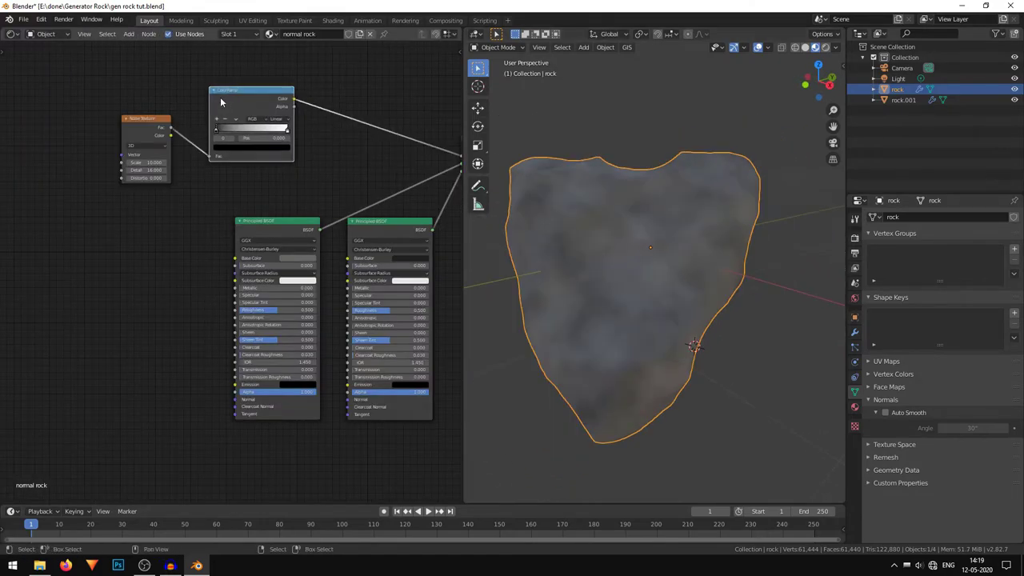
scroll(273, 98, "up", 3)
key("shift+d")
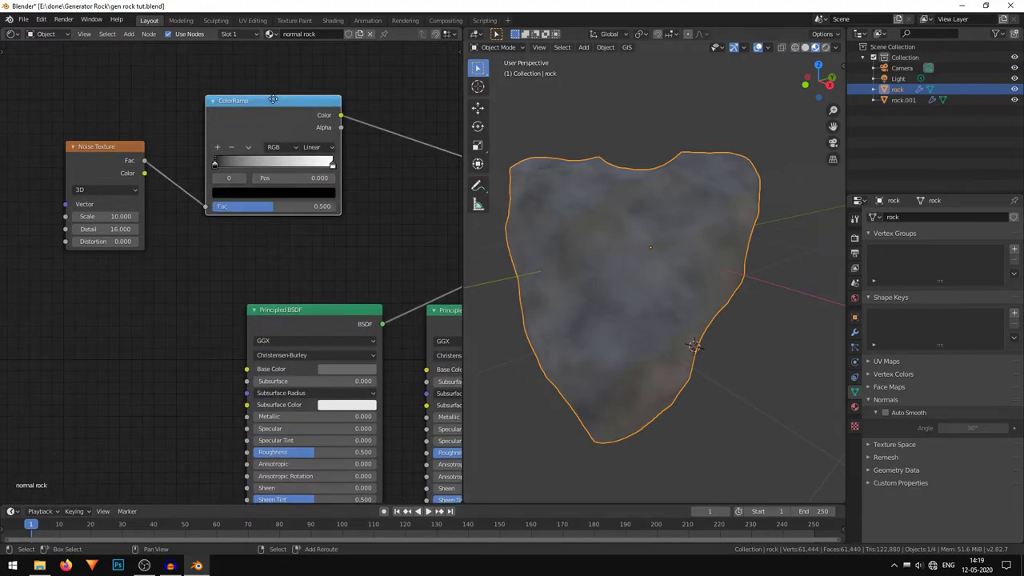
left_click(127, 349)
middle_click_drag(127, 349, 222, 220)
Connect the Noise Texture's Fac to the duplicated ColorRamp and position that node beneath the Noise Texture
left_click_drag(208, 53, 48, 187)
middle_click_drag(310, 171, 315, 139)
left_click_drag(85, 132, 147, 127)
left_click_drag(210, 126, 164, 295)
left_click_drag(229, 192, 185, 323)
middle_click_drag(239, 271, 273, 153)
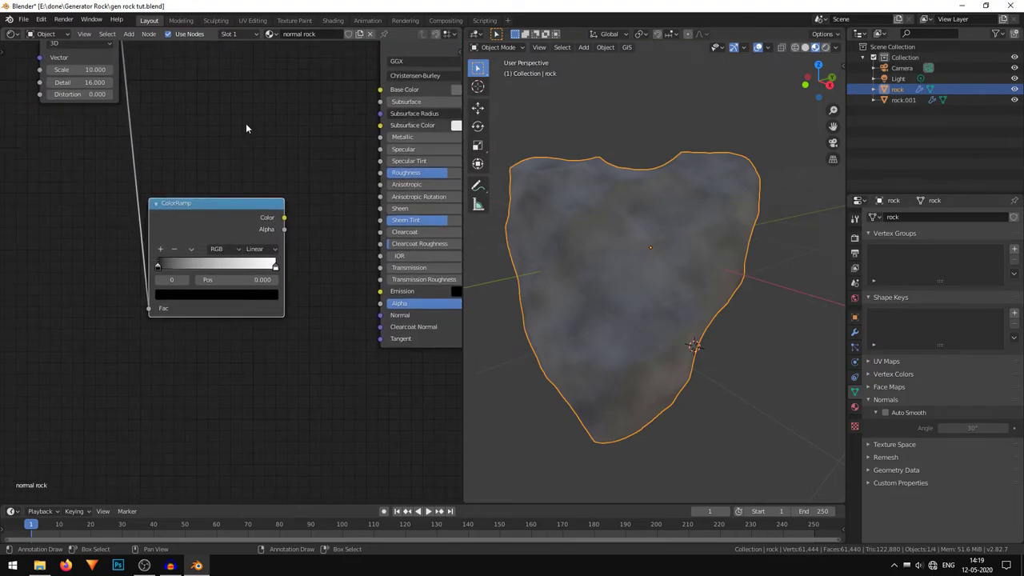
Add a Bump node and place it just to the right of the duplicated ColorRamp
key("shift+a")
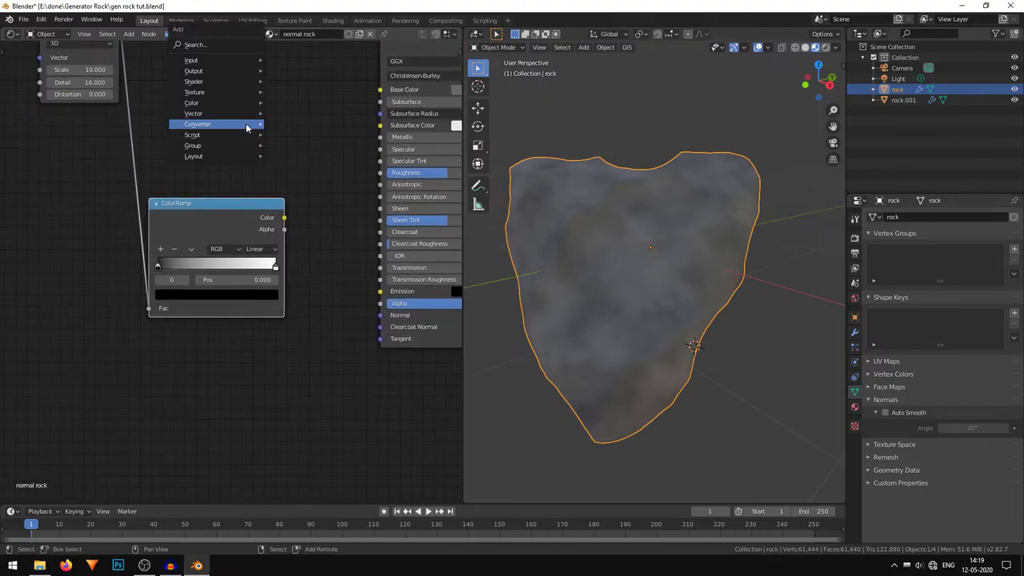
left_click(224, 43)
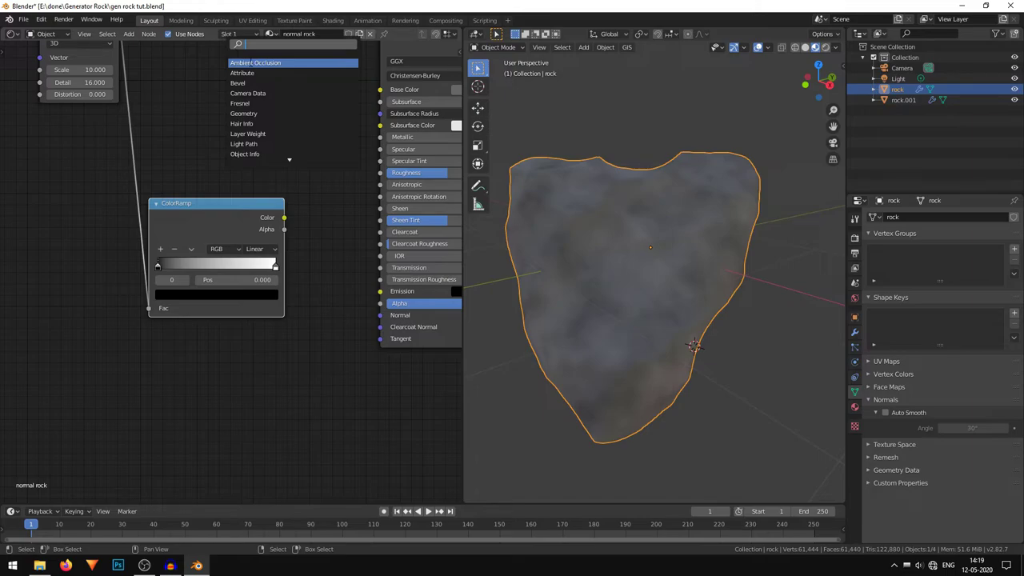
type("bump")
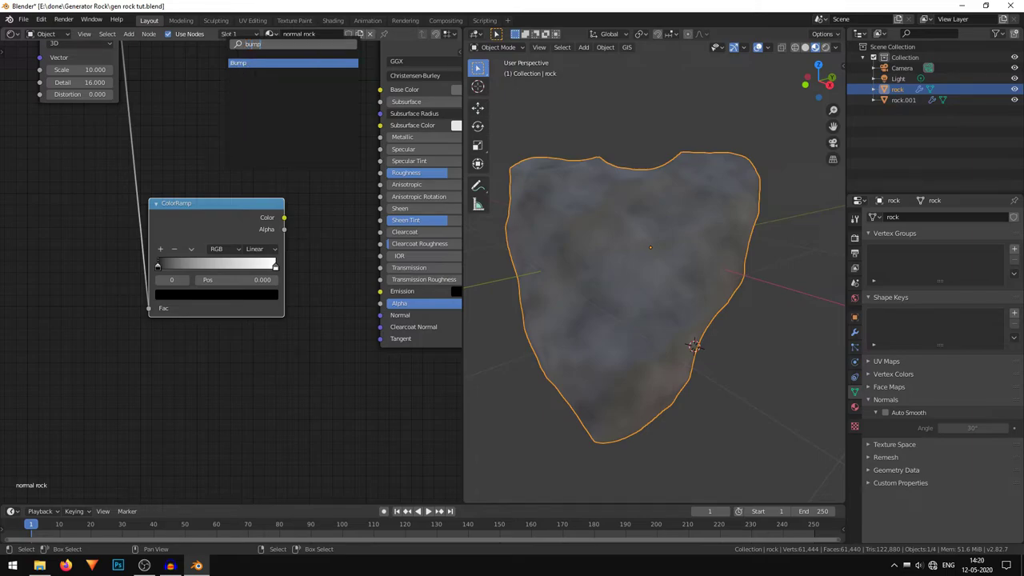
left_click(261, 64)
left_click(289, 304)
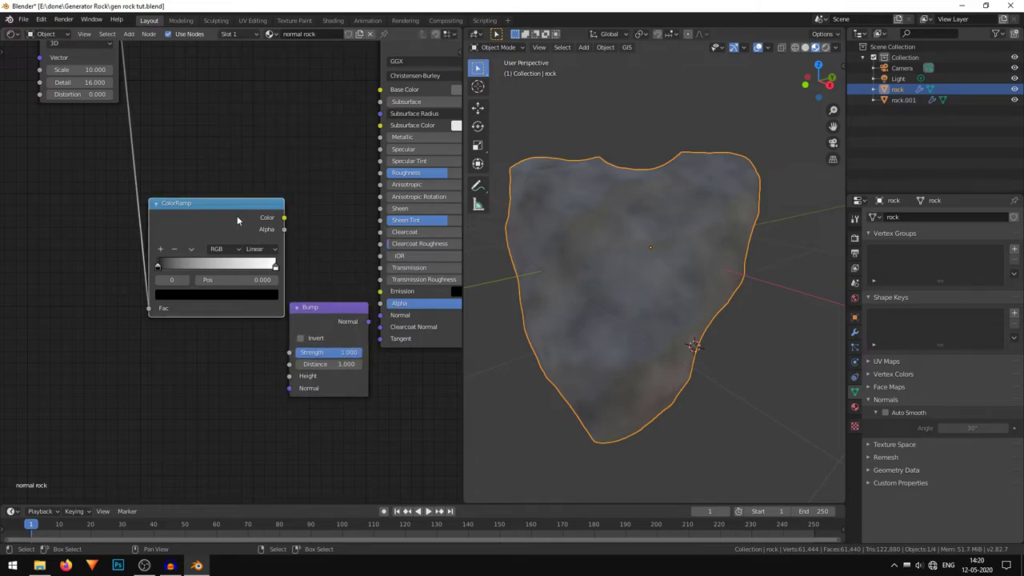
left_click_drag(236, 215, 177, 264)
scroll(267, 257, "up", 2)
left_click_drag(346, 291, 296, 219)
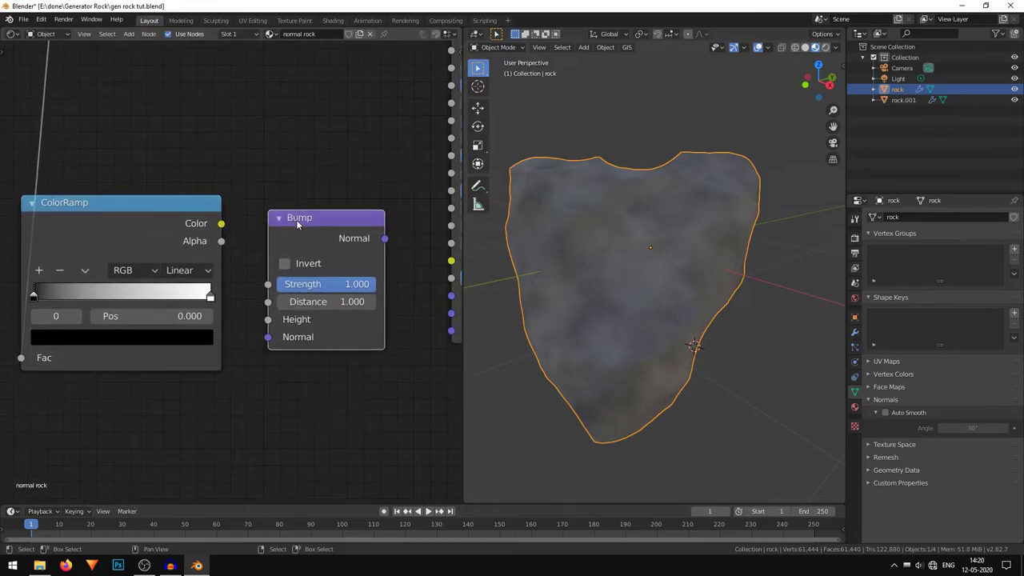
Connect the duplicated ColorRamp's Color to the Bump node's Height and move both nodes farther from the Principled BSDFs
left_click_drag(221, 223, 264, 142)
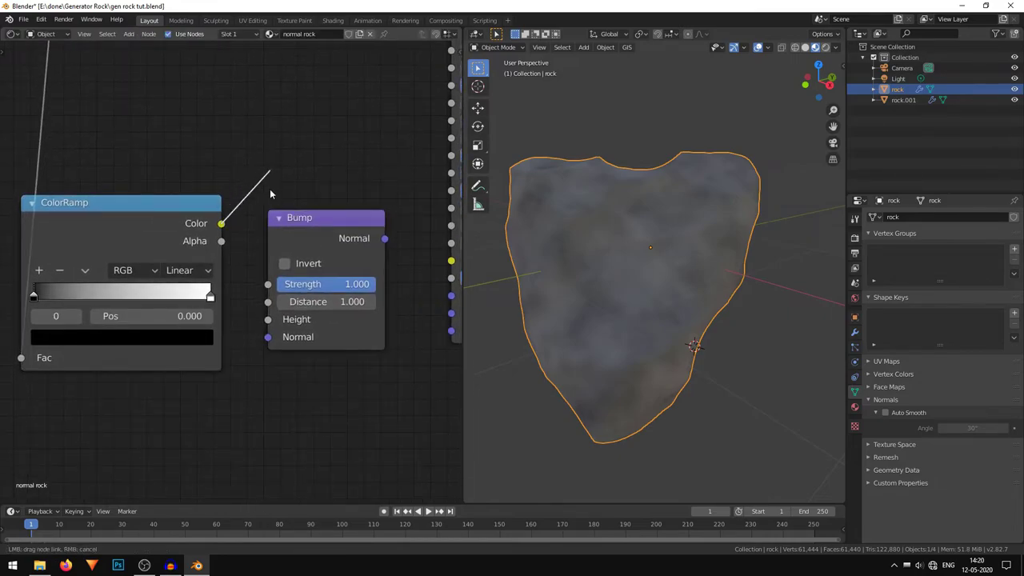
left_click_drag(225, 316, 267, 319)
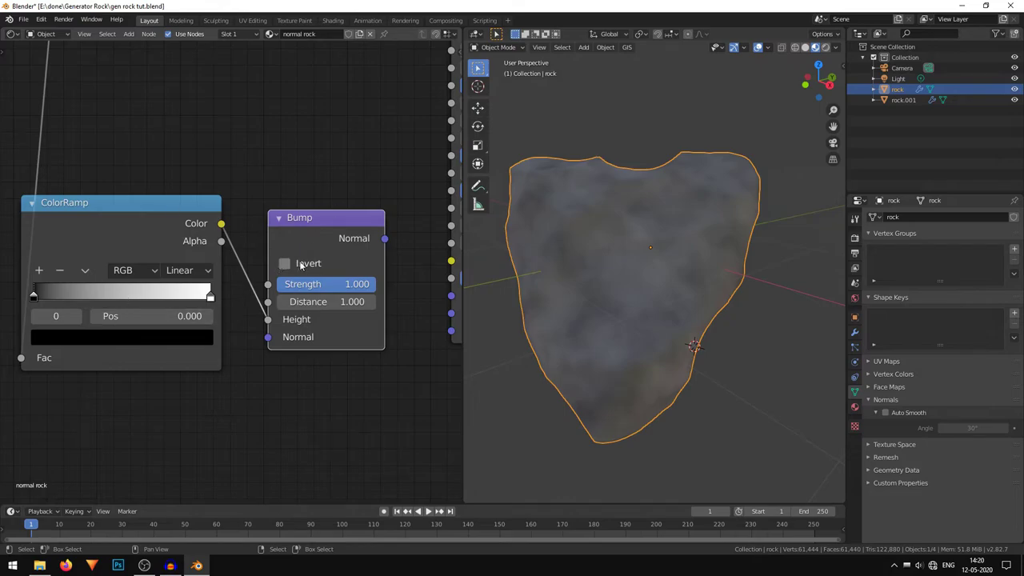
scroll(334, 299, "down", 3)
scroll(312, 324, "up", 2, "shift")
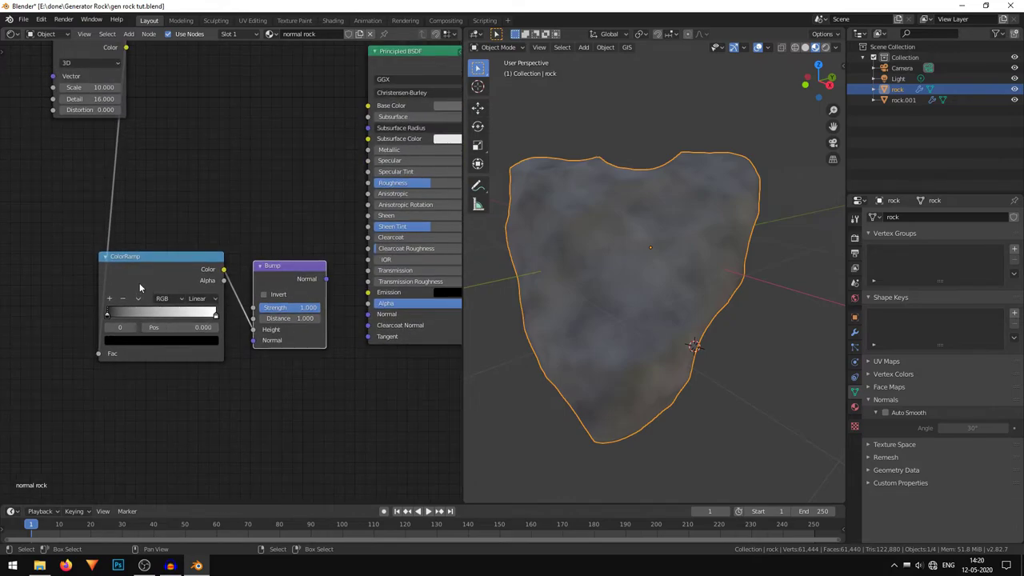
left_click_drag(146, 283, 78, 294)
left_click_drag(288, 275, 244, 290)
Connect the Bump node's Normal output to the Normal inputs of both Principled BSDFs
scroll(299, 259, "down", 8)
middle_click_drag(299, 259, 217, 267)
scroll(217, 267, "up", 6)
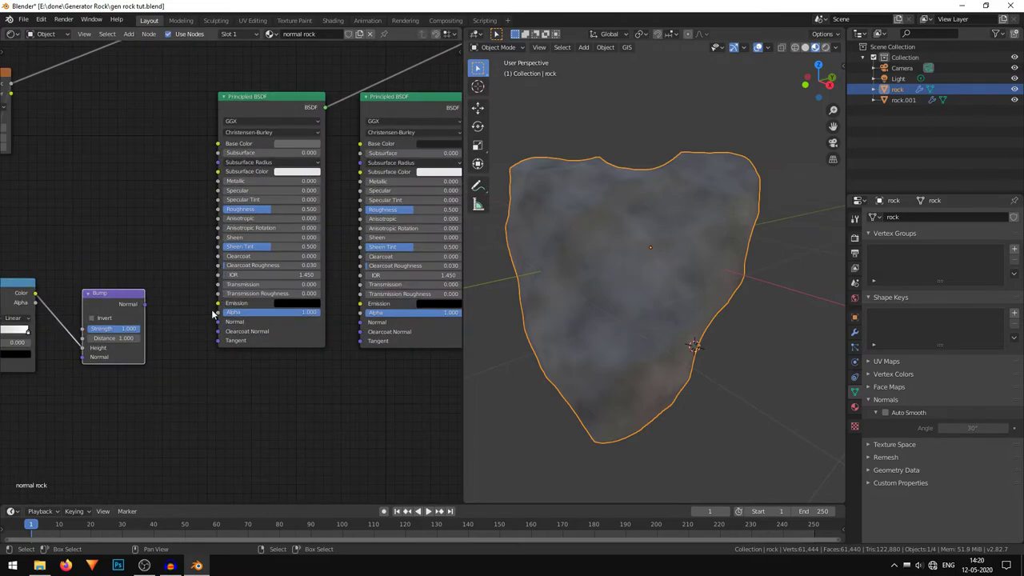
scroll(218, 309, "up", 3)
left_click_drag(121, 323, 189, 270)
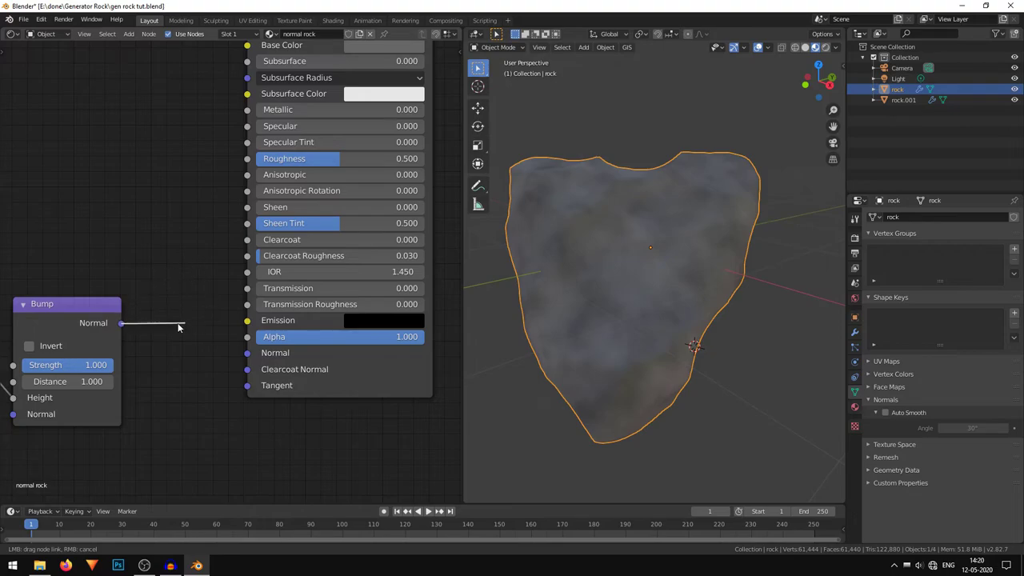
left_click_drag(220, 361, 244, 354)
scroll(148, 276, "down", 2)
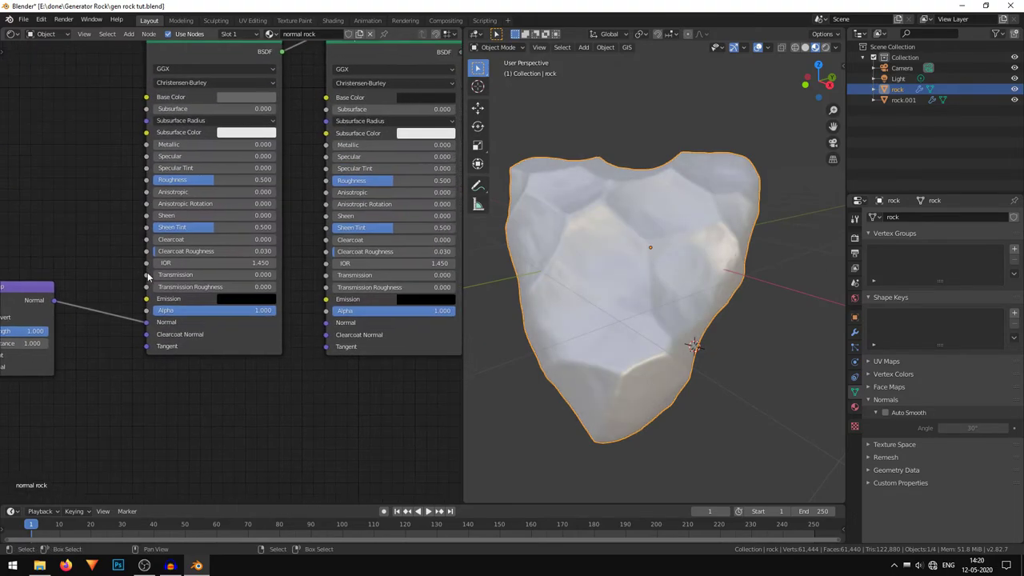
left_click_drag(54, 300, 331, 323)
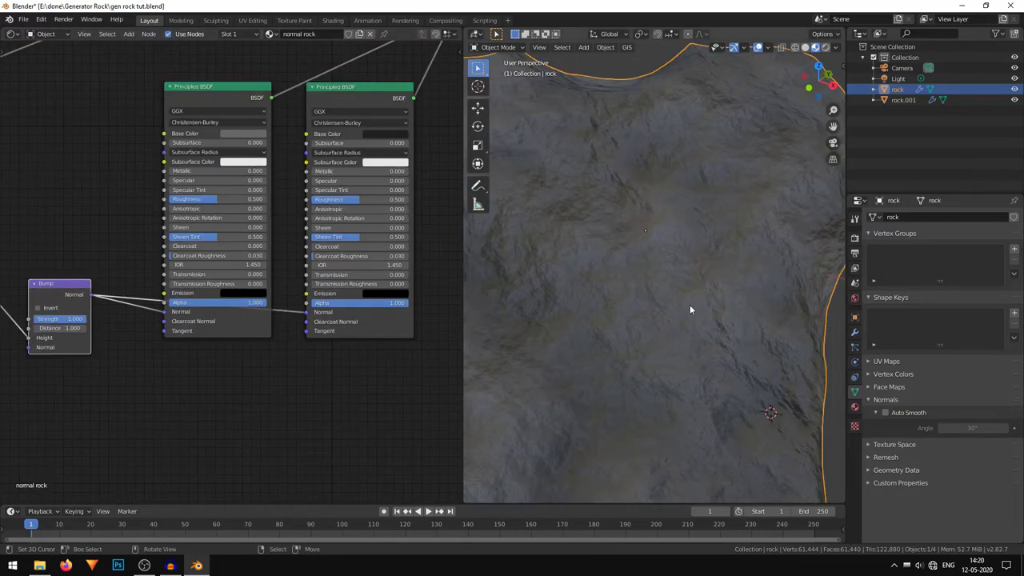
Lower the Bump strength to about 0.692 and move the white stop of its ColorRamp to position 0.936
scroll(691, 310, "down", 4)
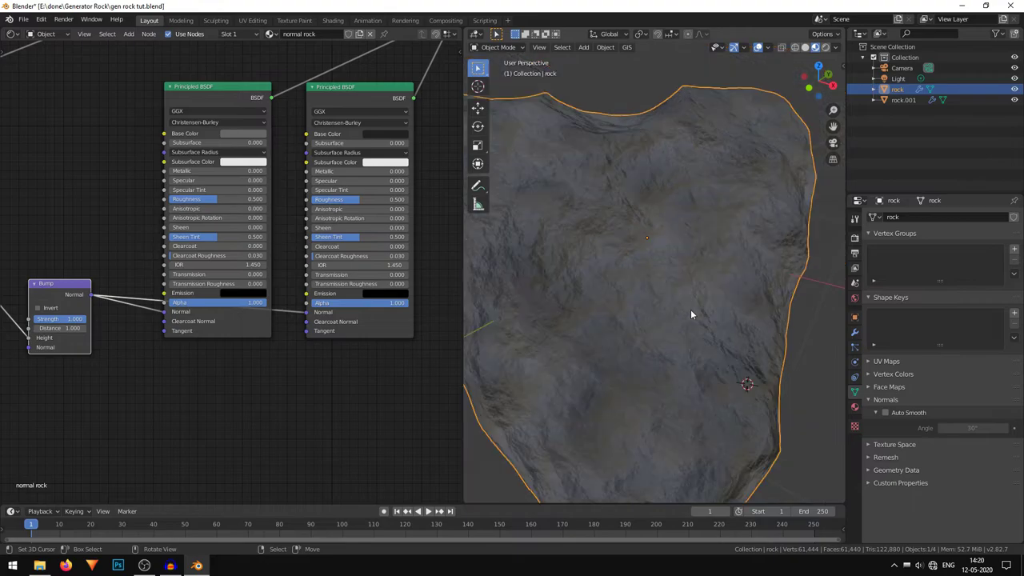
middle_click_drag(690, 310, 656, 302)
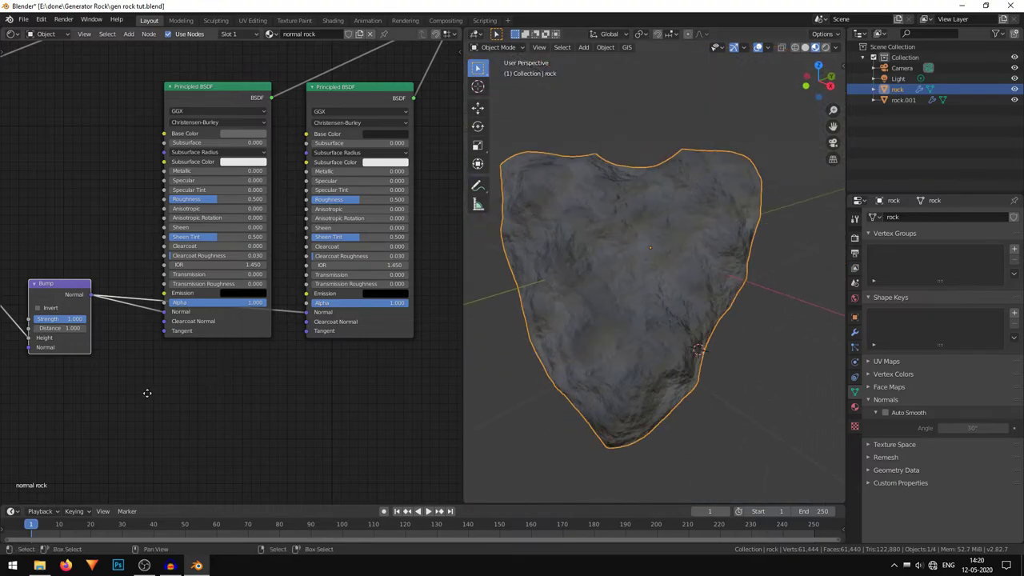
middle_click_drag(137, 392, 306, 363)
scroll(296, 350, "up", 1)
scroll(224, 270, "up", 1)
left_click_drag(240, 276, 196, 276)
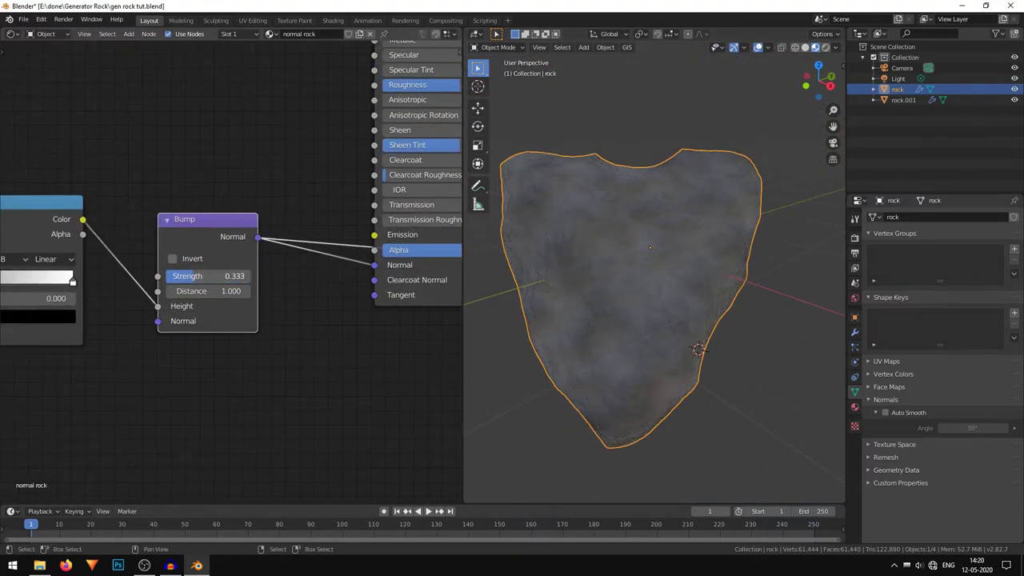
middle_click_drag(87, 144, 323, 138)
mouse_move(308, 284)
left_mouse_down()
mouse_move(201, 285)
mouse_move(299, 285)
left_mouse_up()
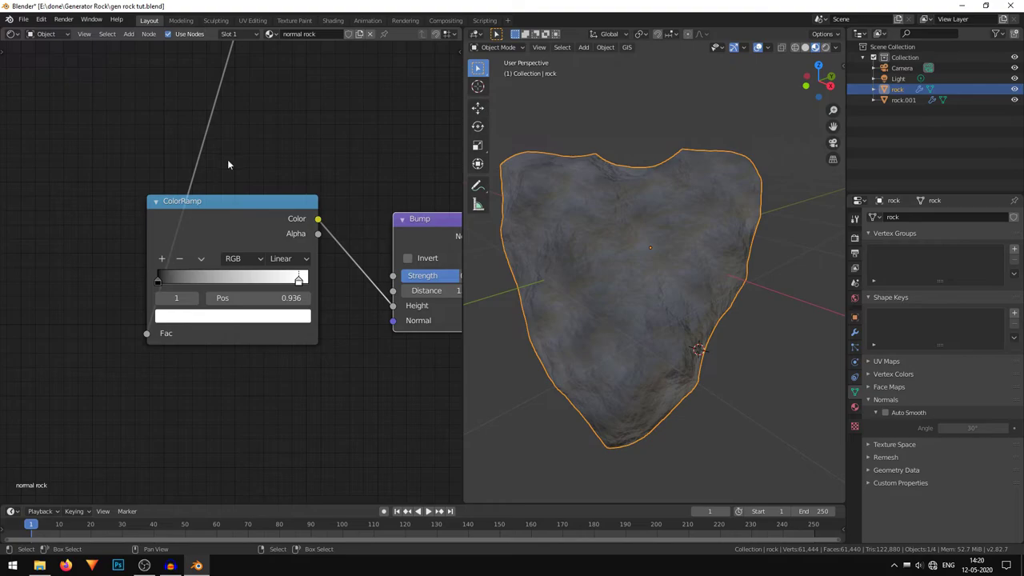
Set the Bump node's Distance to 0.4 and its Strength to 1
scroll(227, 167, "down", 2)
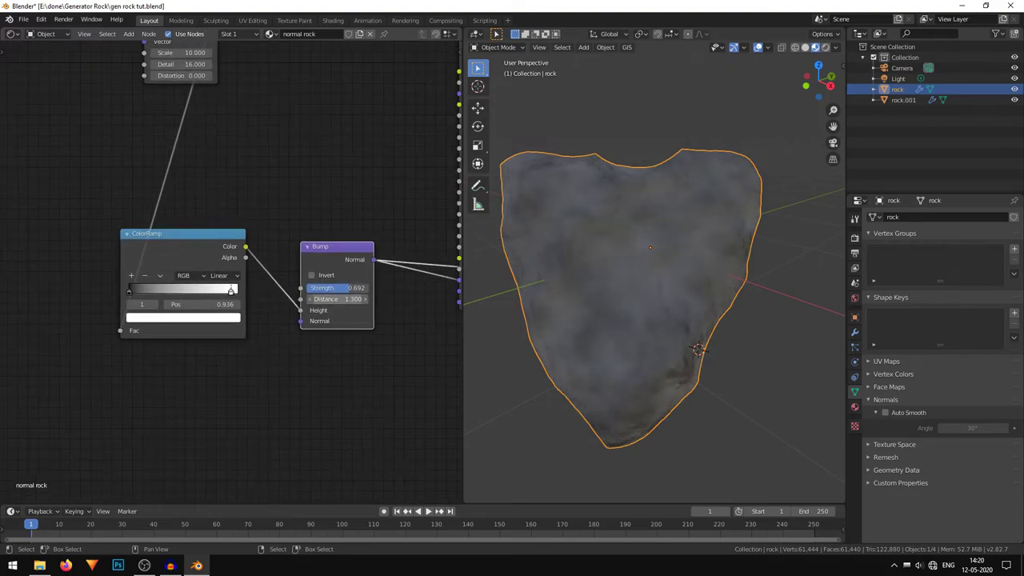
left_click(353, 299)
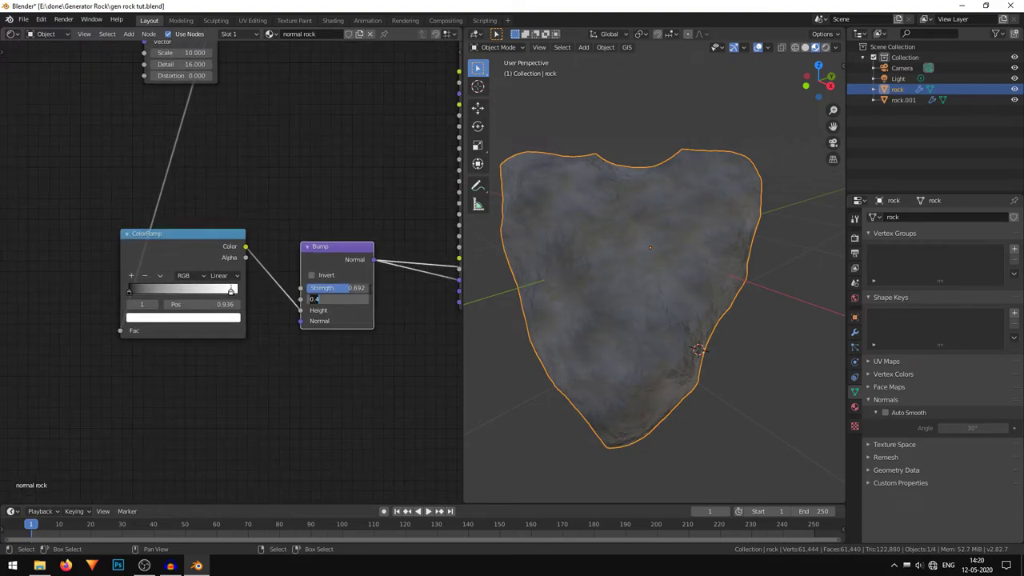
left_click_drag(311, 288, 366, 288)
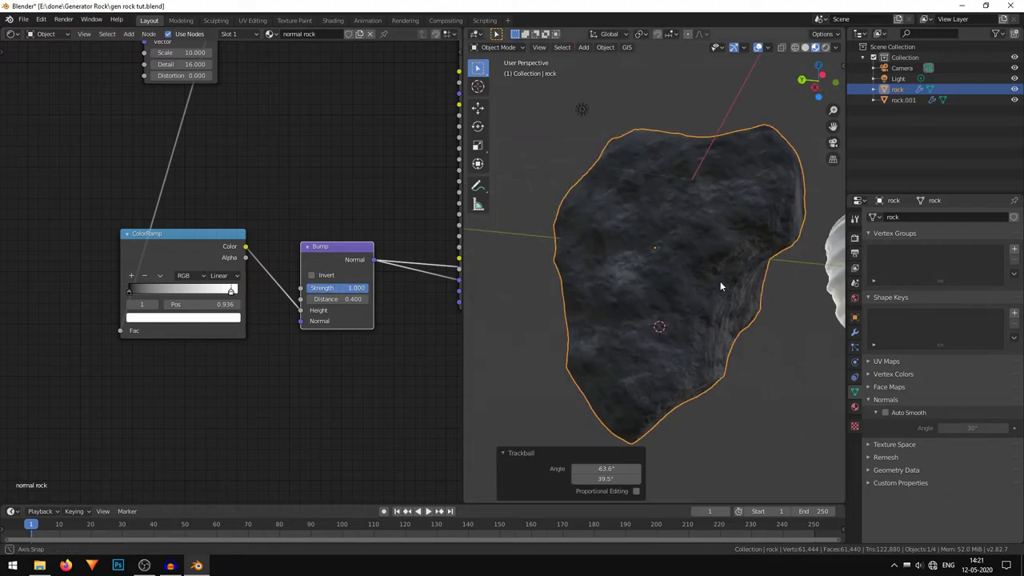
Assign the "normal rock" material to the sandstone rock and make it an independent single-user copy
middle_click_drag(720, 280, 670, 272)
left_click(696, 211)
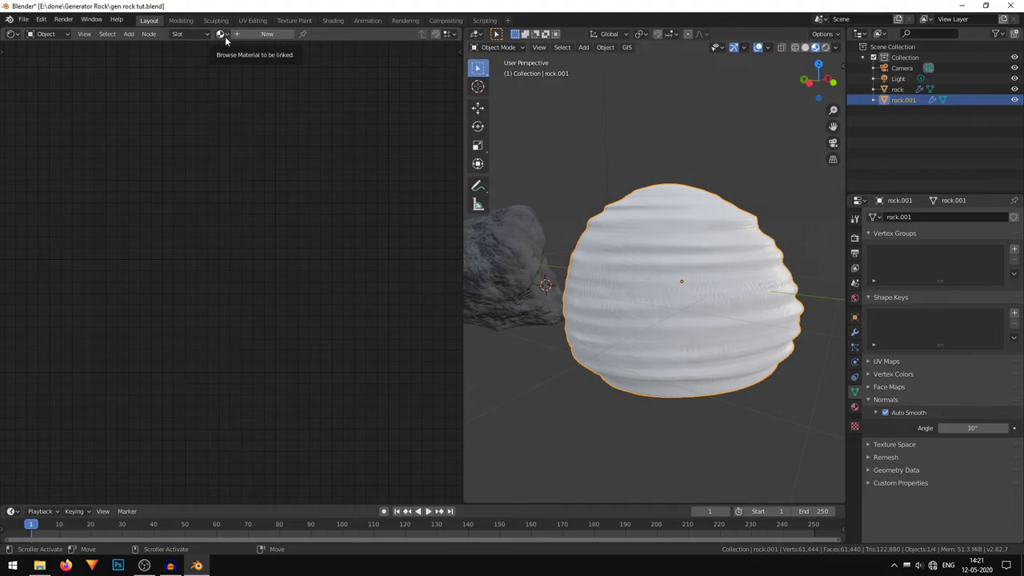
left_click(224, 36)
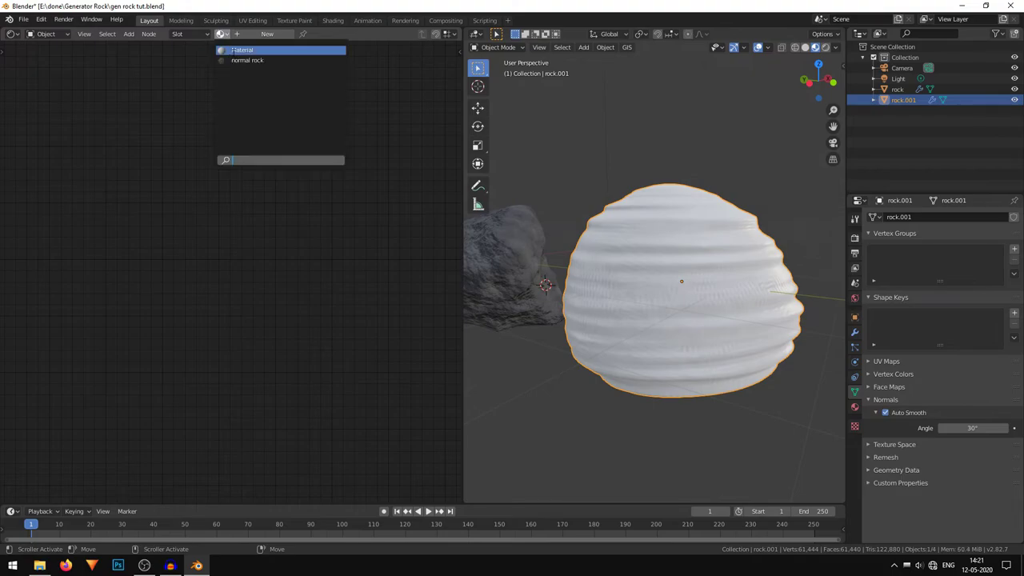
left_click(300, 63)
middle_click_drag(740, 235, 671, 214)
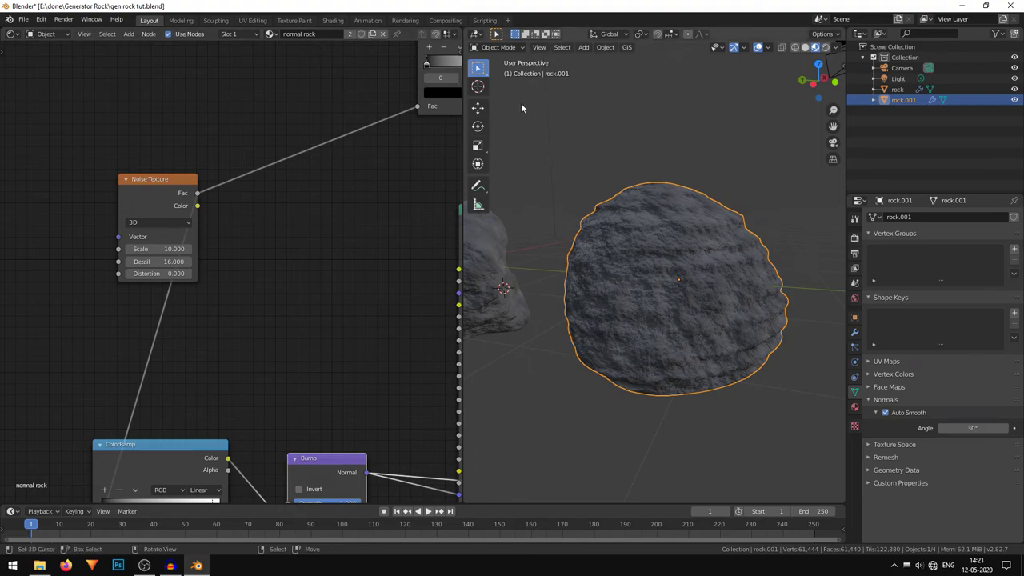
left_click(351, 33)
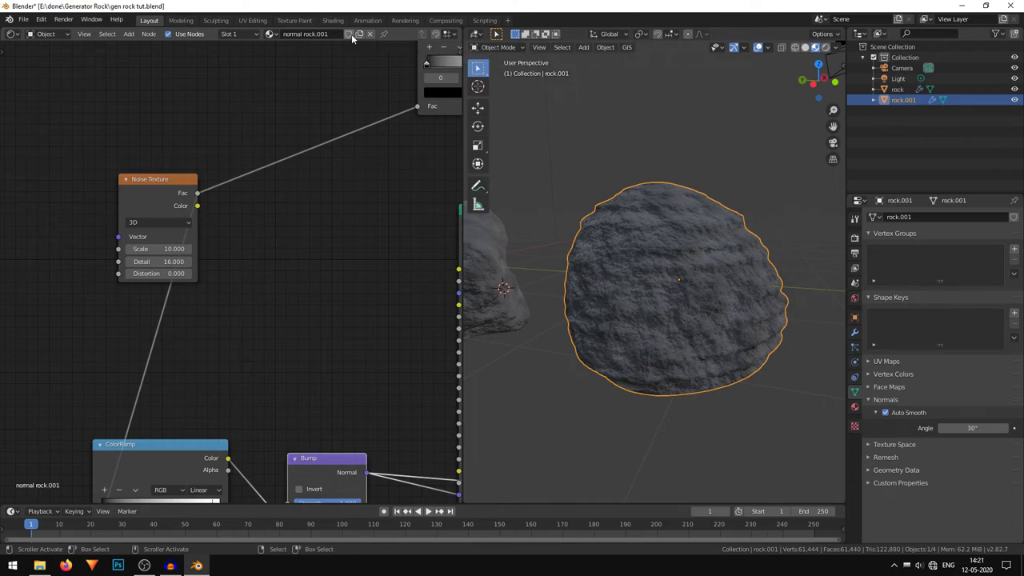
Set the first Principled BSDF's Base Color to a light sand tone with RGB 1.000, 0.781, 0.442
middle_click_drag(656, 264, 692, 264)
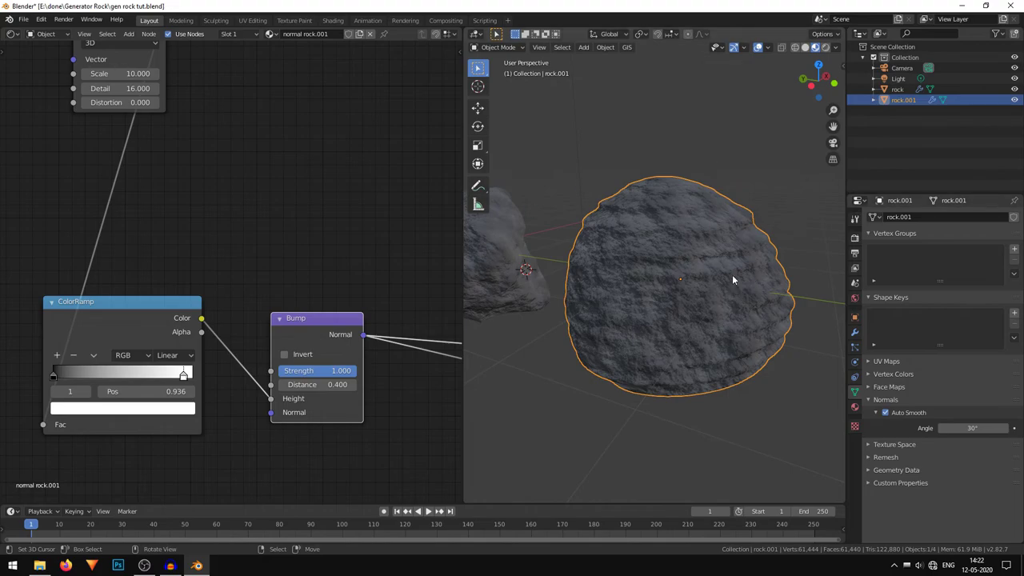
middle_click_drag(733, 285, 706, 283)
scroll(360, 176, "down", 6)
scroll(299, 320, "up", 7)
middle_click_drag(360, 172, 70, 246)
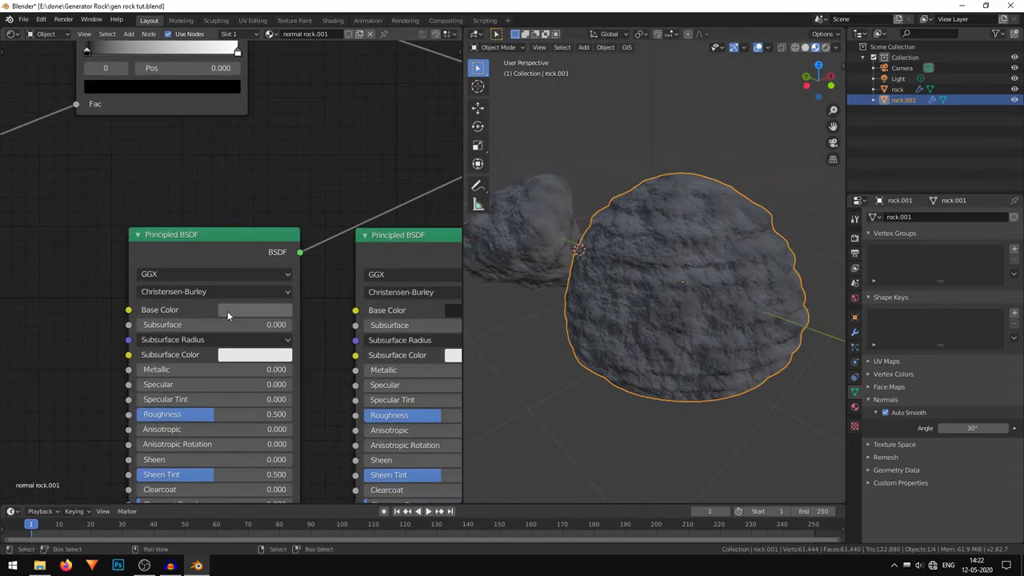
left_click(227, 313)
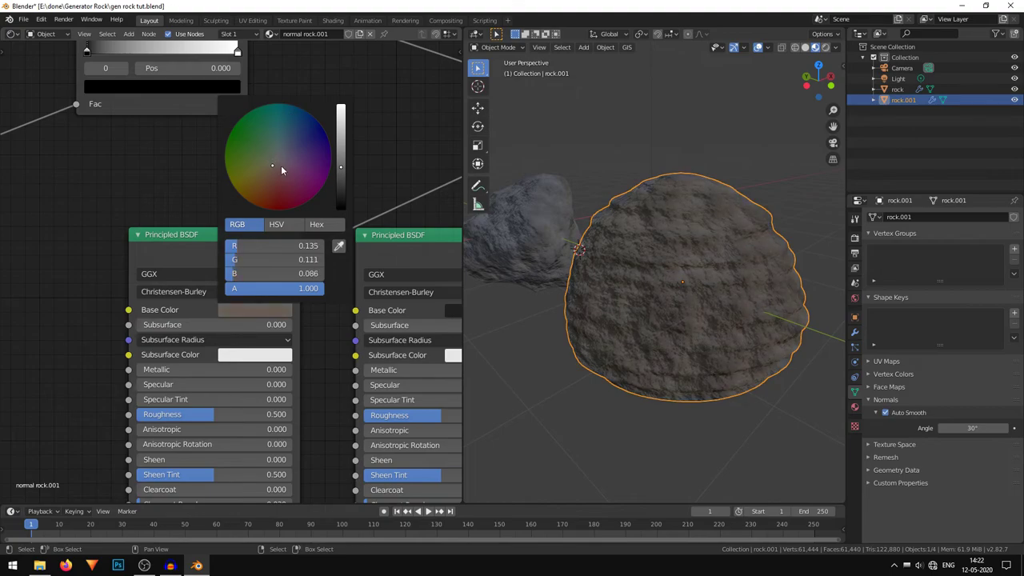
scroll(273, 166, "up", 10)
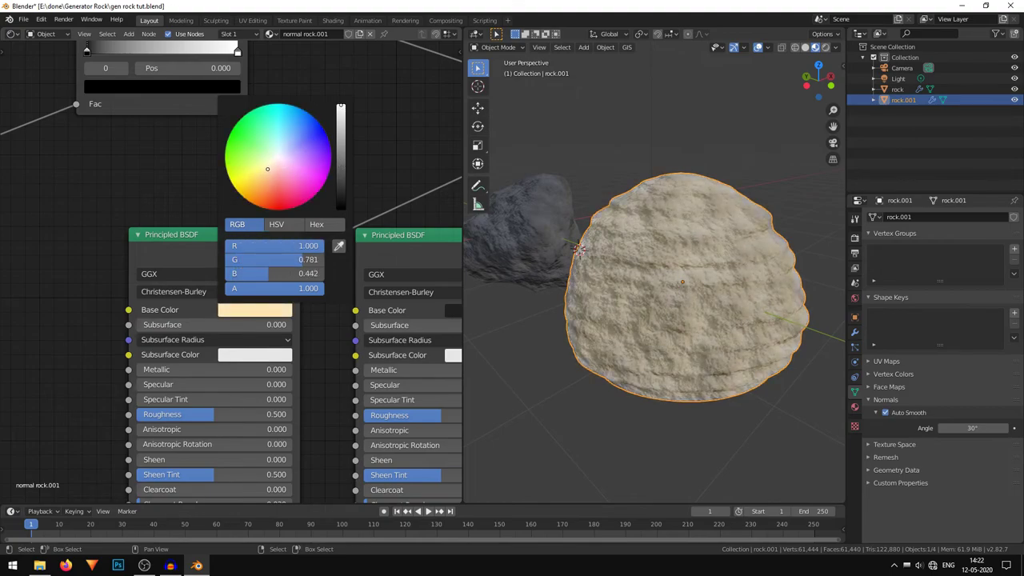
Set the second Principled BSDF's Base Color to a dark orange-brown for the sandstone material
middle_click_drag(451, 356, 192, 313)
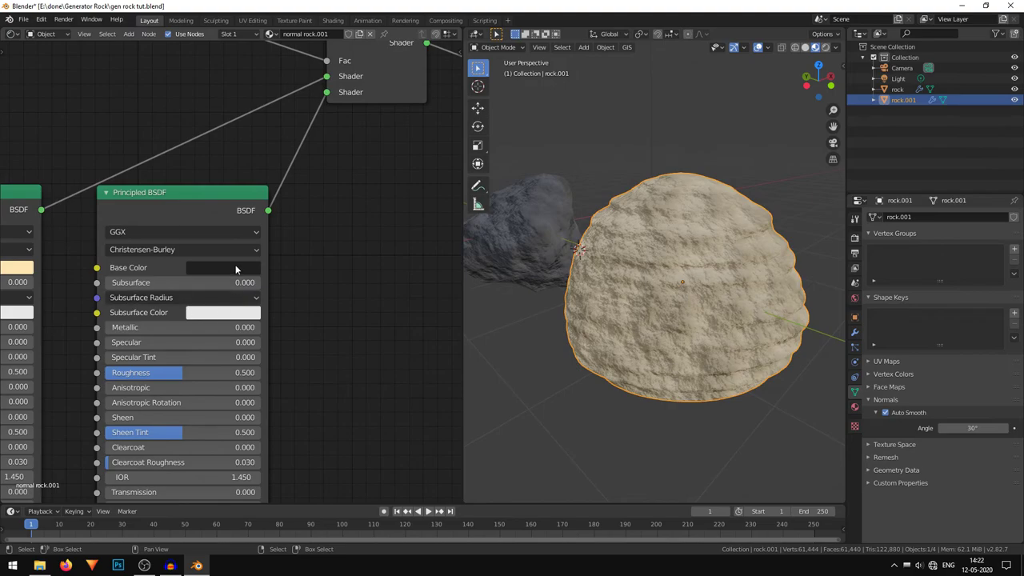
left_click(236, 268)
left_click_drag(309, 136, 310, 128)
left_click_drag(245, 117, 226, 149)
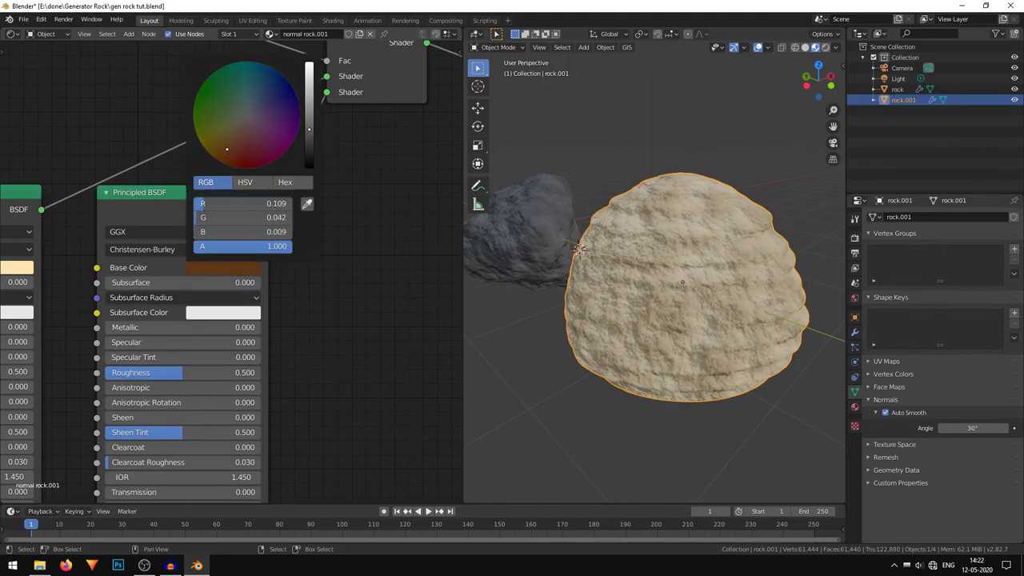
mouse_move(309, 135)
left_mouse_down()
mouse_move(309, 159)
mouse_move(309, 126)
mouse_move(240, 127)
mouse_move(231, 145)
left_mouse_up()
Lower the sandstone material's Bump strength to about 0.467
scroll(741, 256, "down", 4)
middle_click_drag(741, 255, 560, 232)
scroll(561, 232, "up", 3)
middle_click_drag(281, 166, 256, 366)
scroll(366, 416, "up", 4)
left_click_drag(351, 368, 290, 369)
Change the scene's light to a Sun light with a strength of 2
middle_click_drag(672, 318, 599, 400)
scroll(635, 275, "down", 5)
scroll(635, 275, "up", 4)
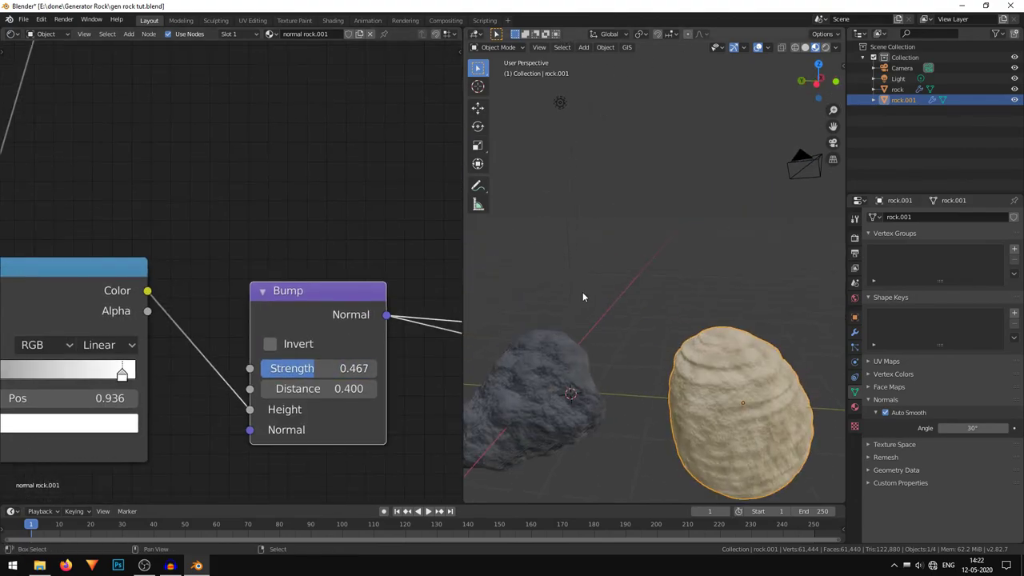
left_click(560, 103)
left_click(921, 262)
left_click(962, 287)
type("2")
key("Return")
Switch the viewport to rendered shading and rotate the sun light freely with trackball rotation to relight both rocks
left_click(825, 47)
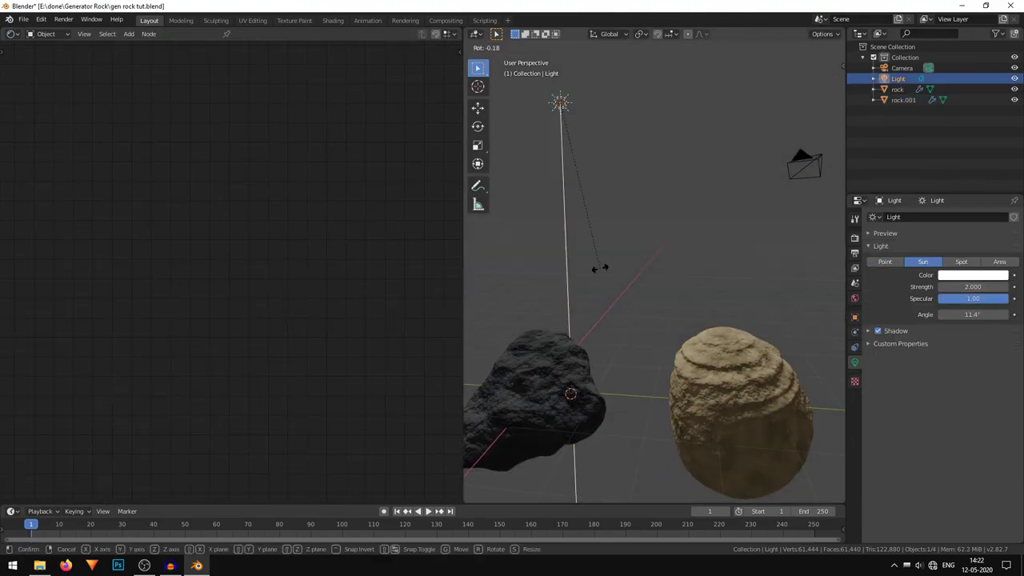
key("r")
key("r")
left_click(642, 333)
middle_click_drag(642, 333, 600, 344)
scroll(638, 329, "down", 1)
middle_click_drag(620, 396, 638, 330, "shift")
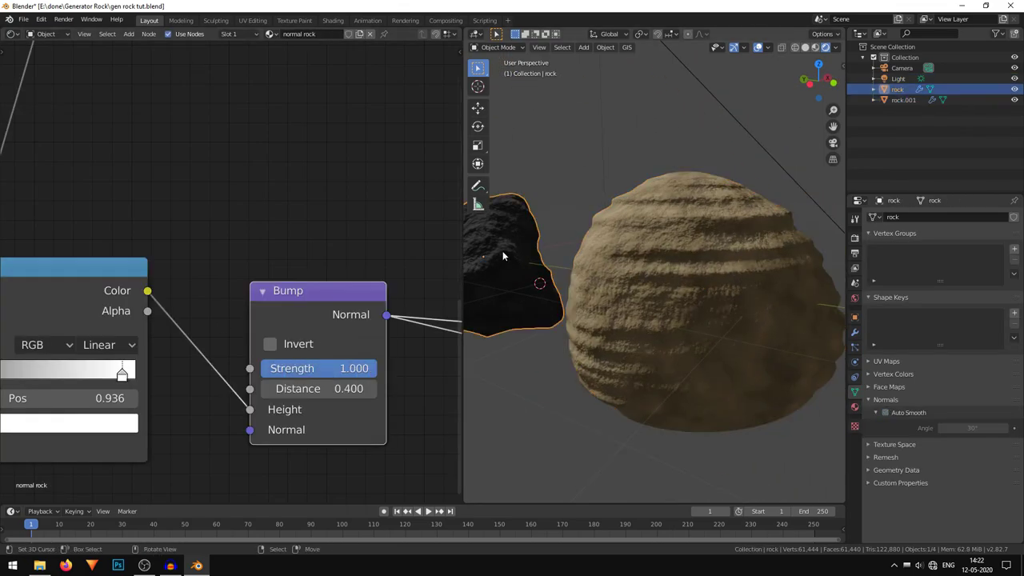
middle_click_drag(640, 240, 632, 208)
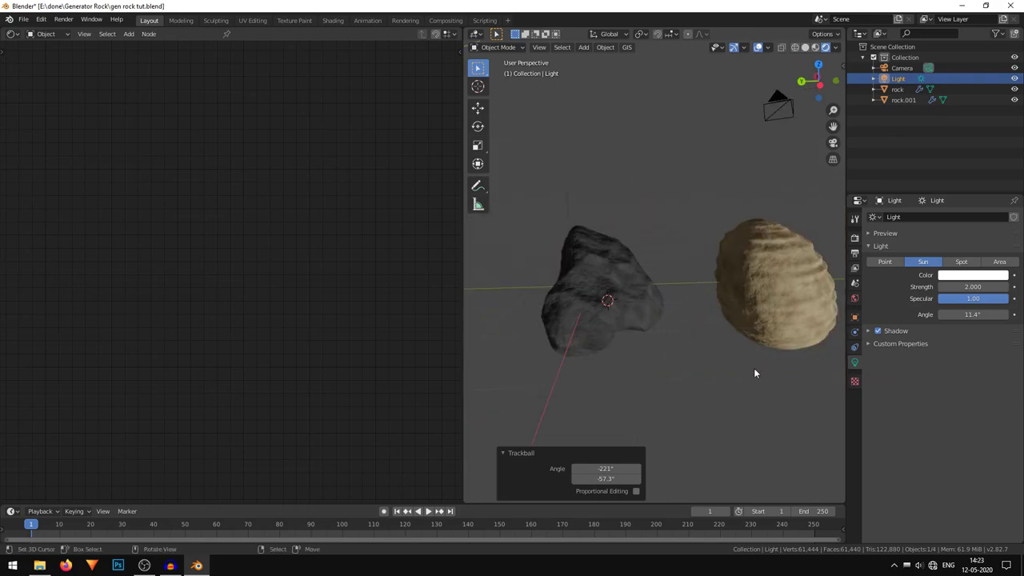